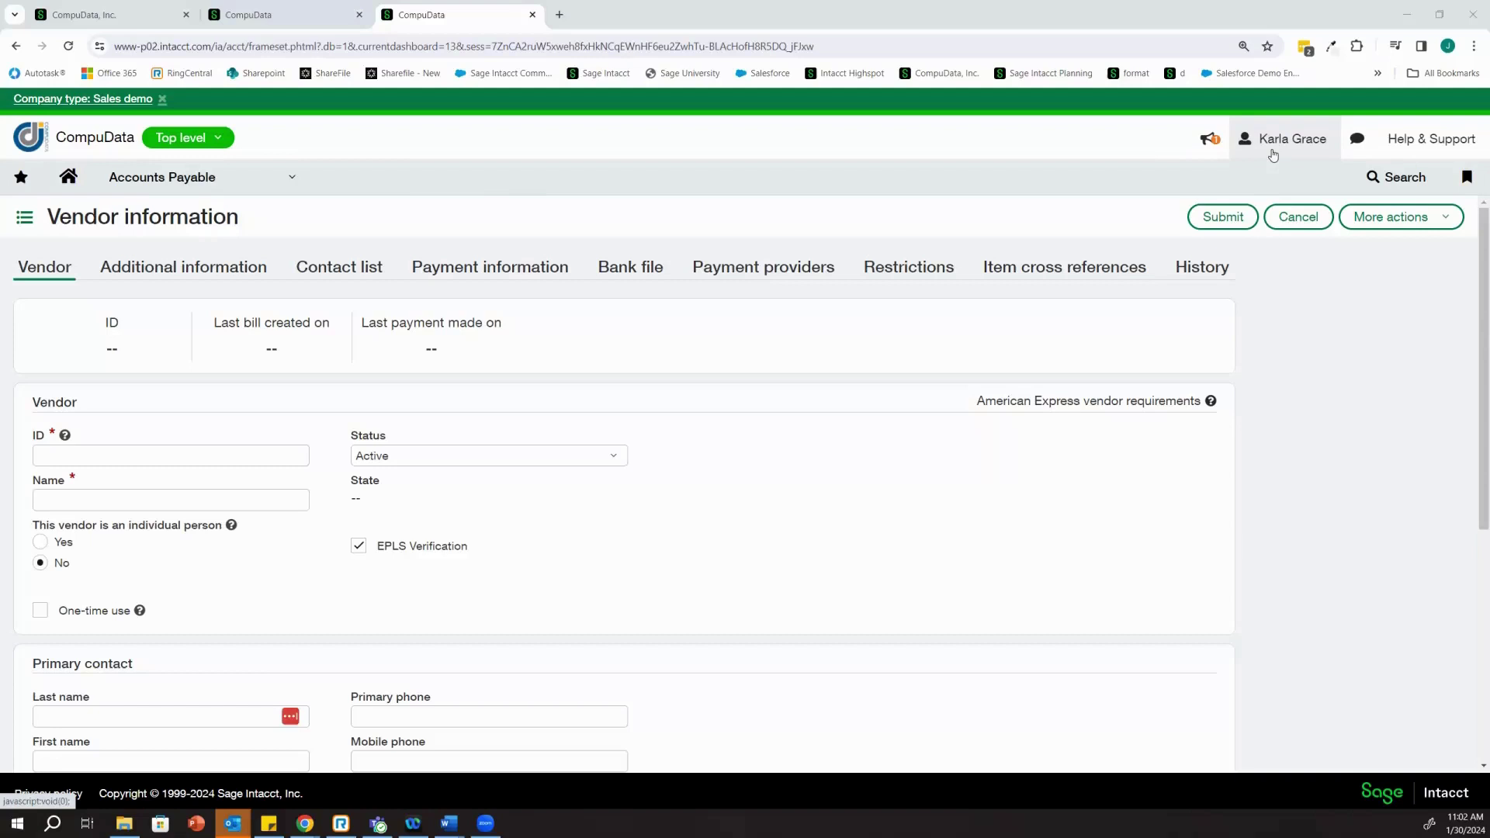
Enter vendor VENDOR123, Dan's Office Supplies, at 100 S. Green Street, Chicago, Illinois 60641.
click(150, 452)
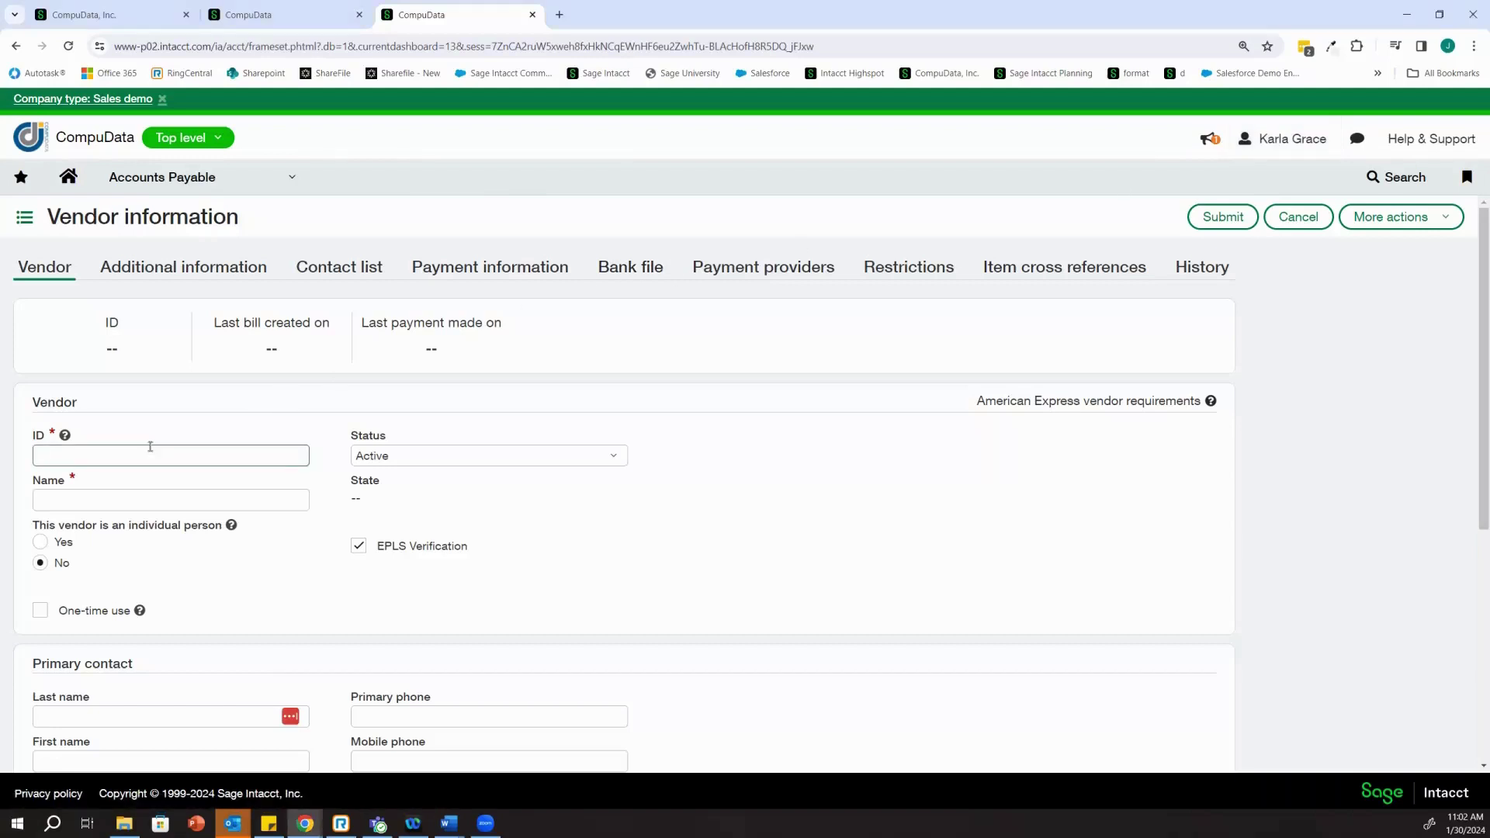
key(Caps_Lock)
text(VENDOR12)
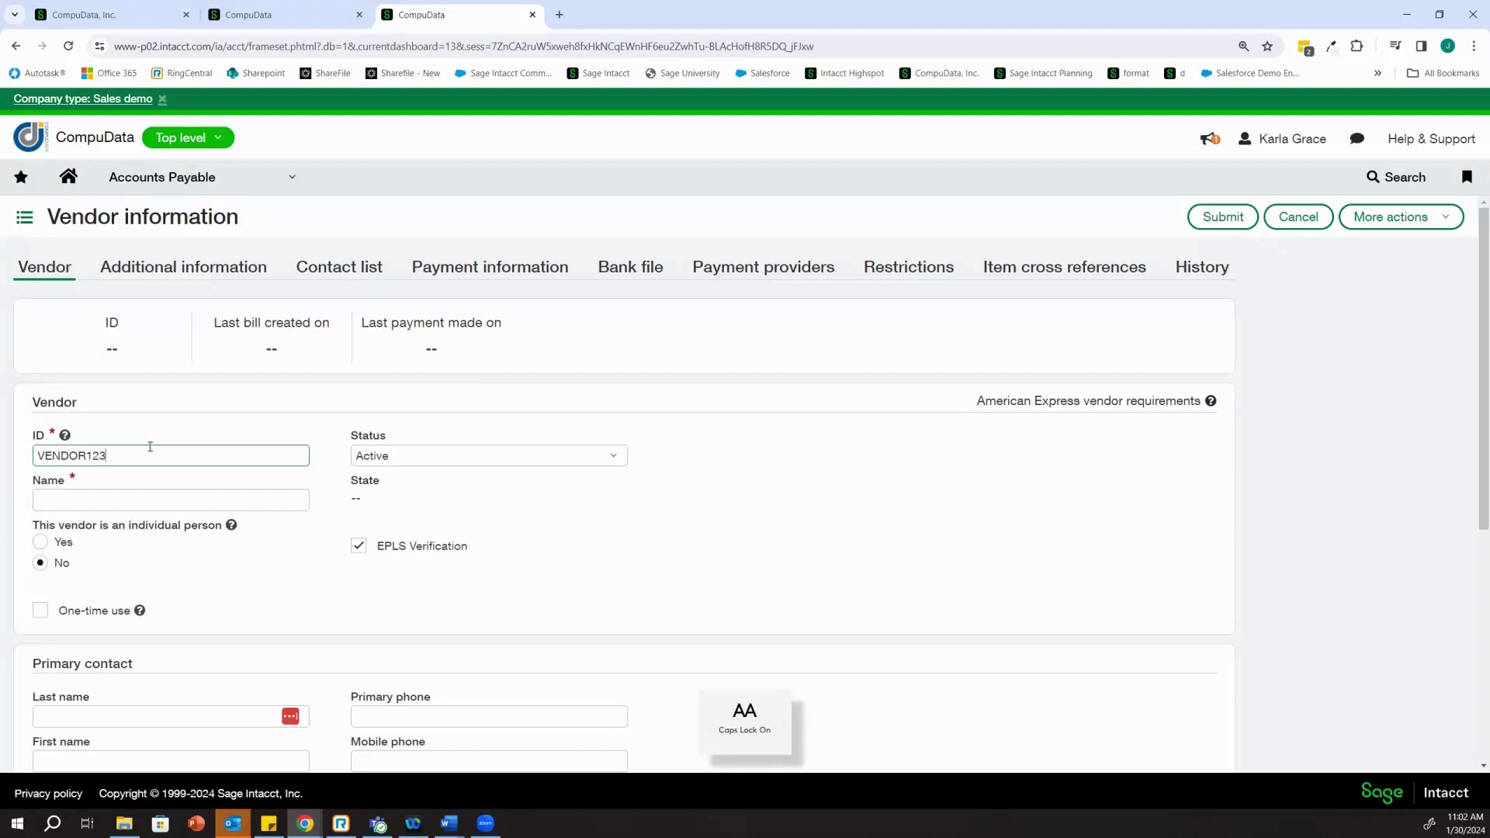
text(3)
click(114, 500)
key(Caps_Lock)
text(Dan's )
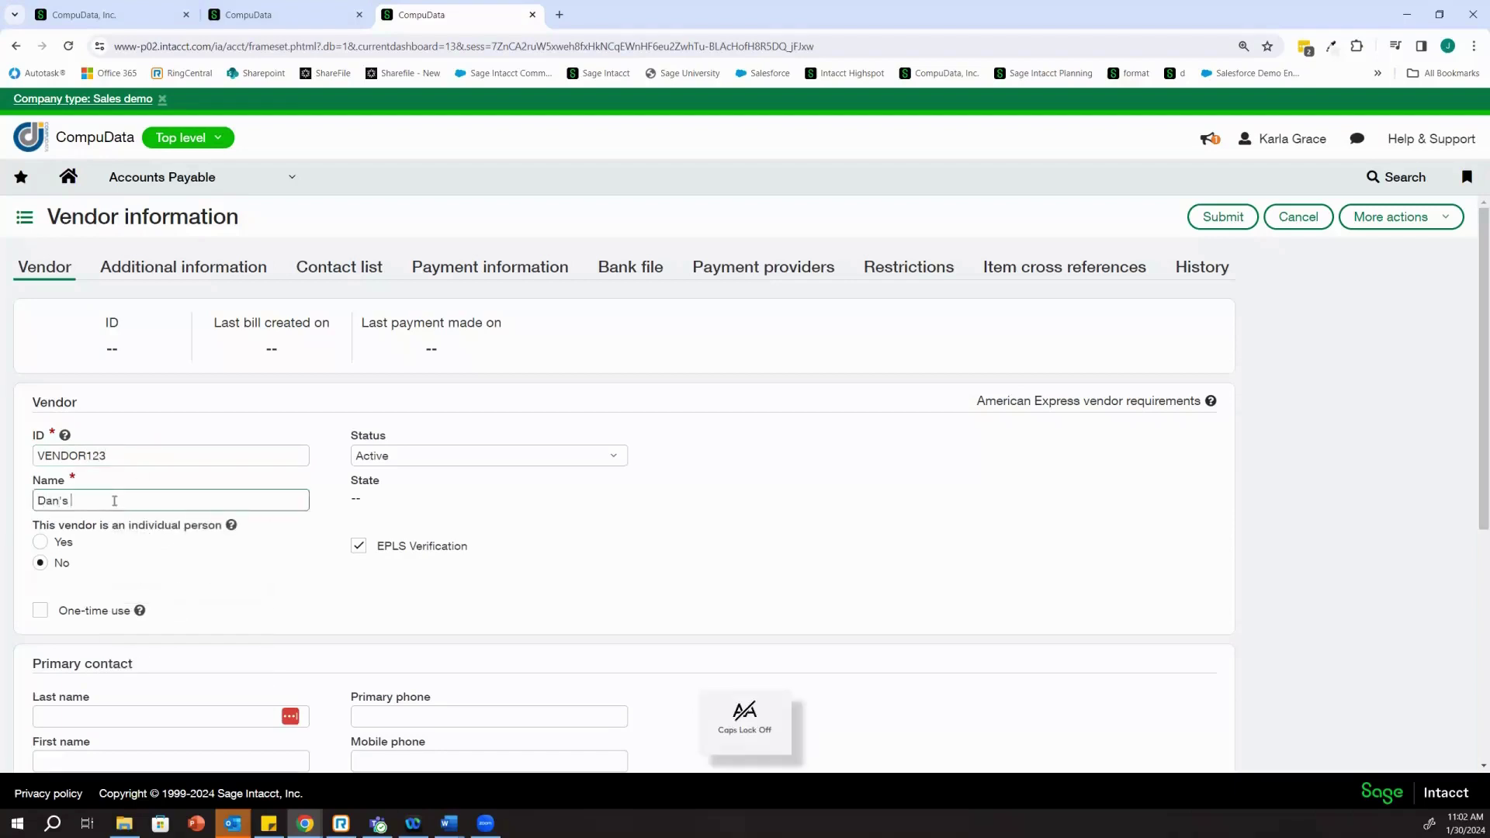
text(Office Supplies)
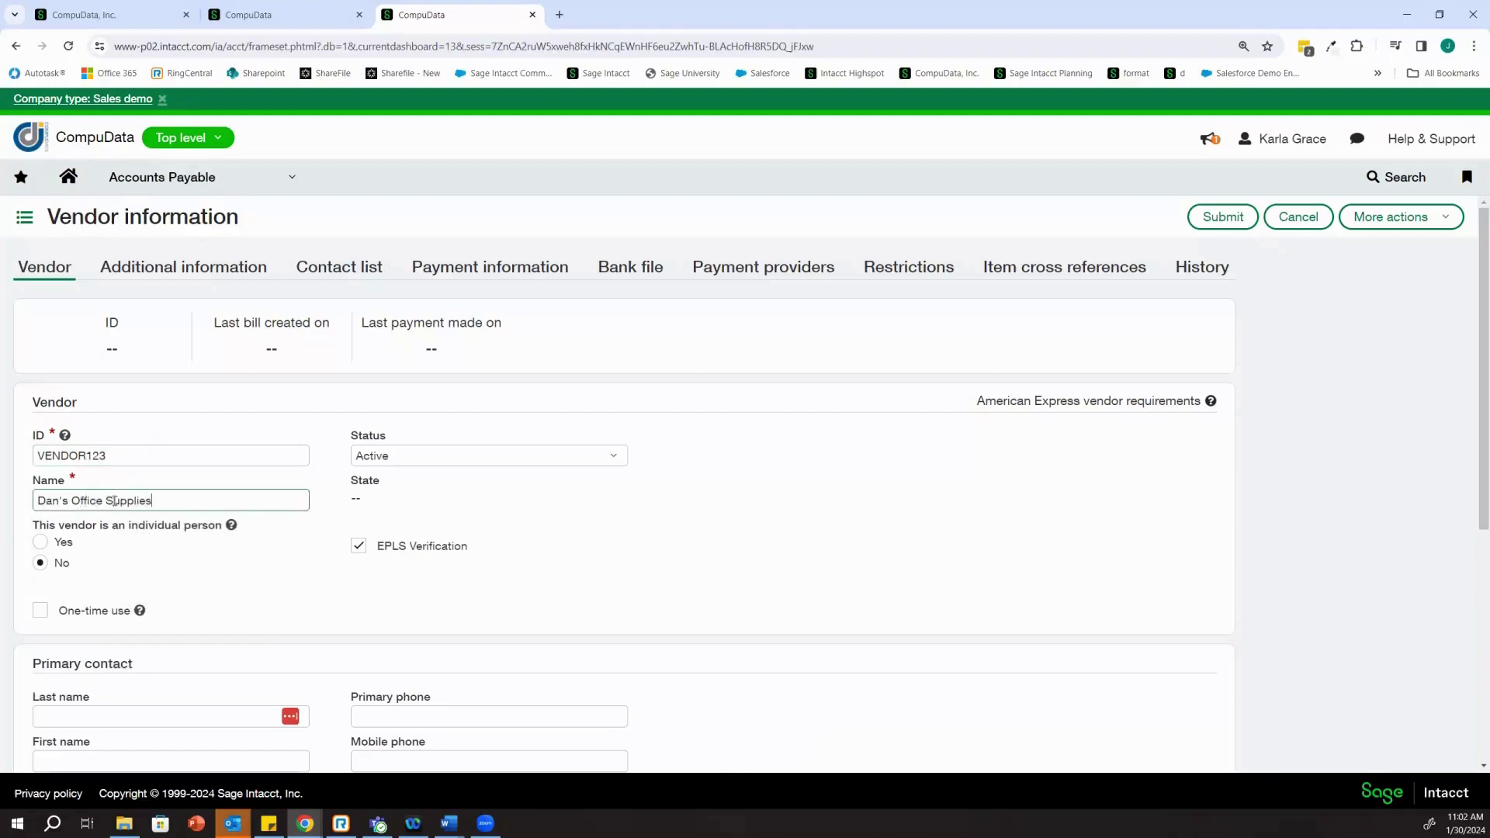
scroll(110, 501, down, 4)
scroll(96, 520, down, 3)
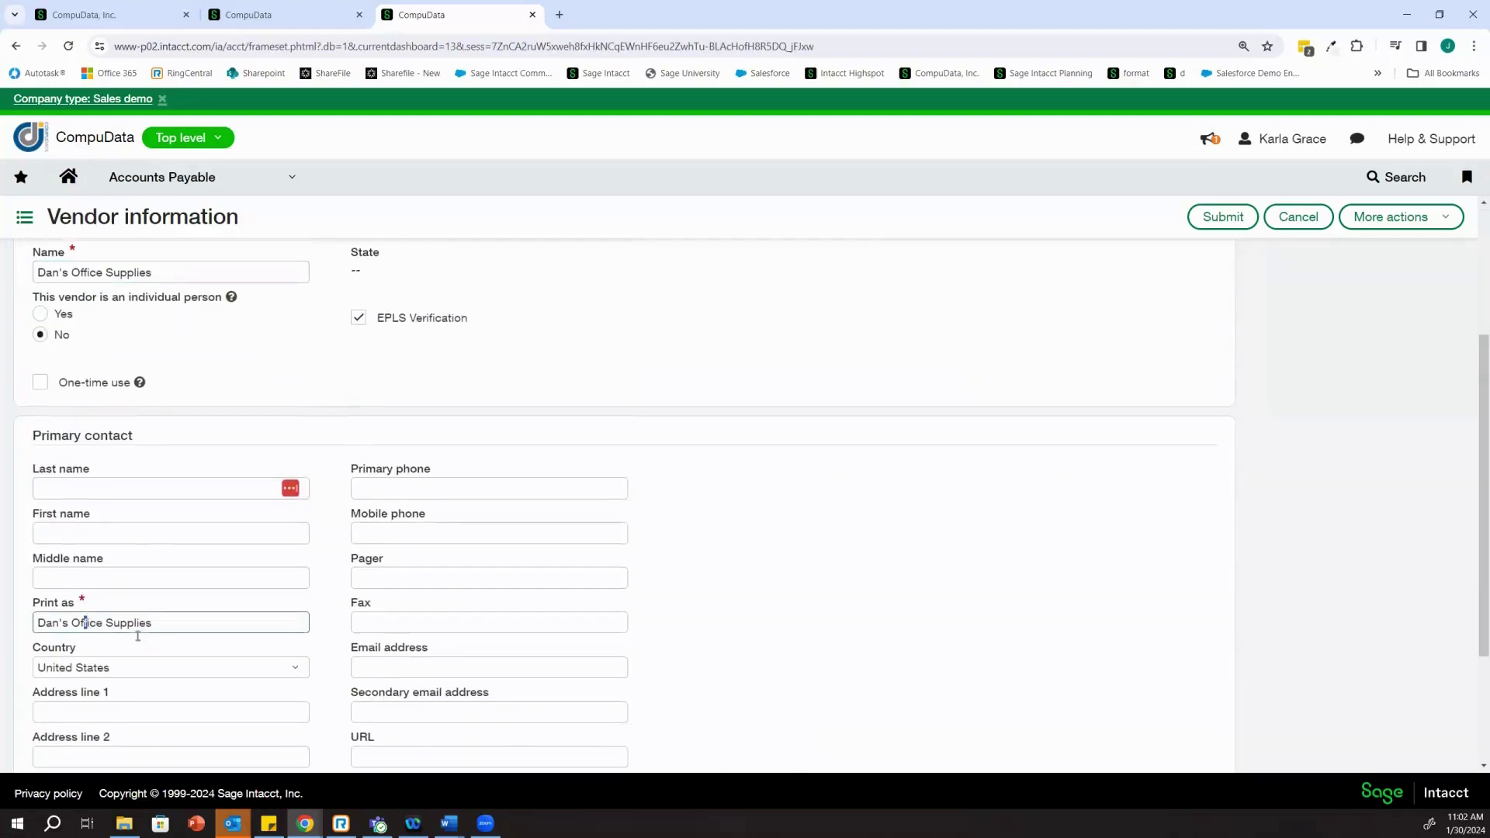
click(96, 526)
text(100 S.)
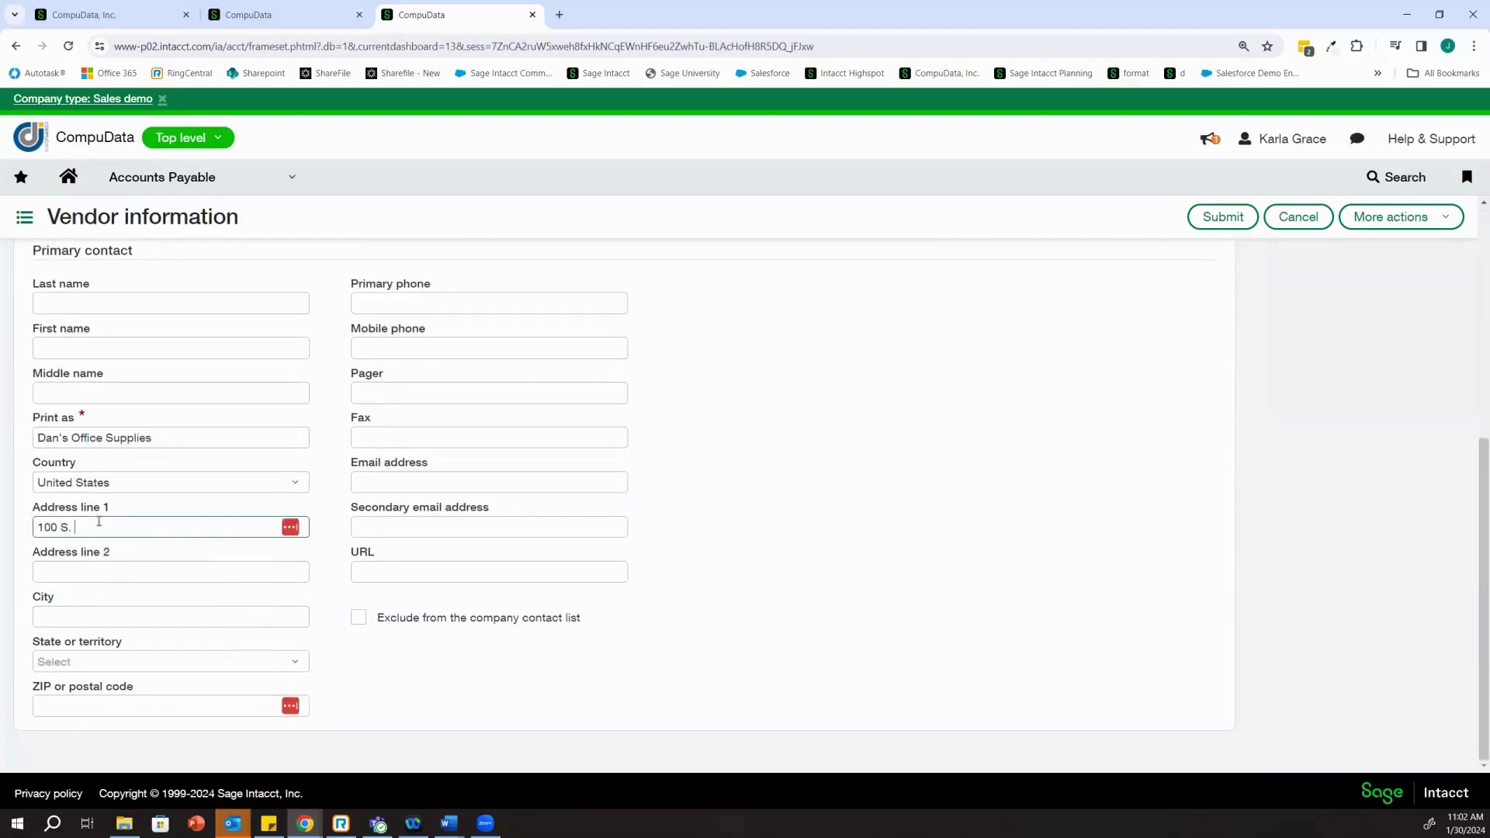
text( Green STreet)
key(Tab)
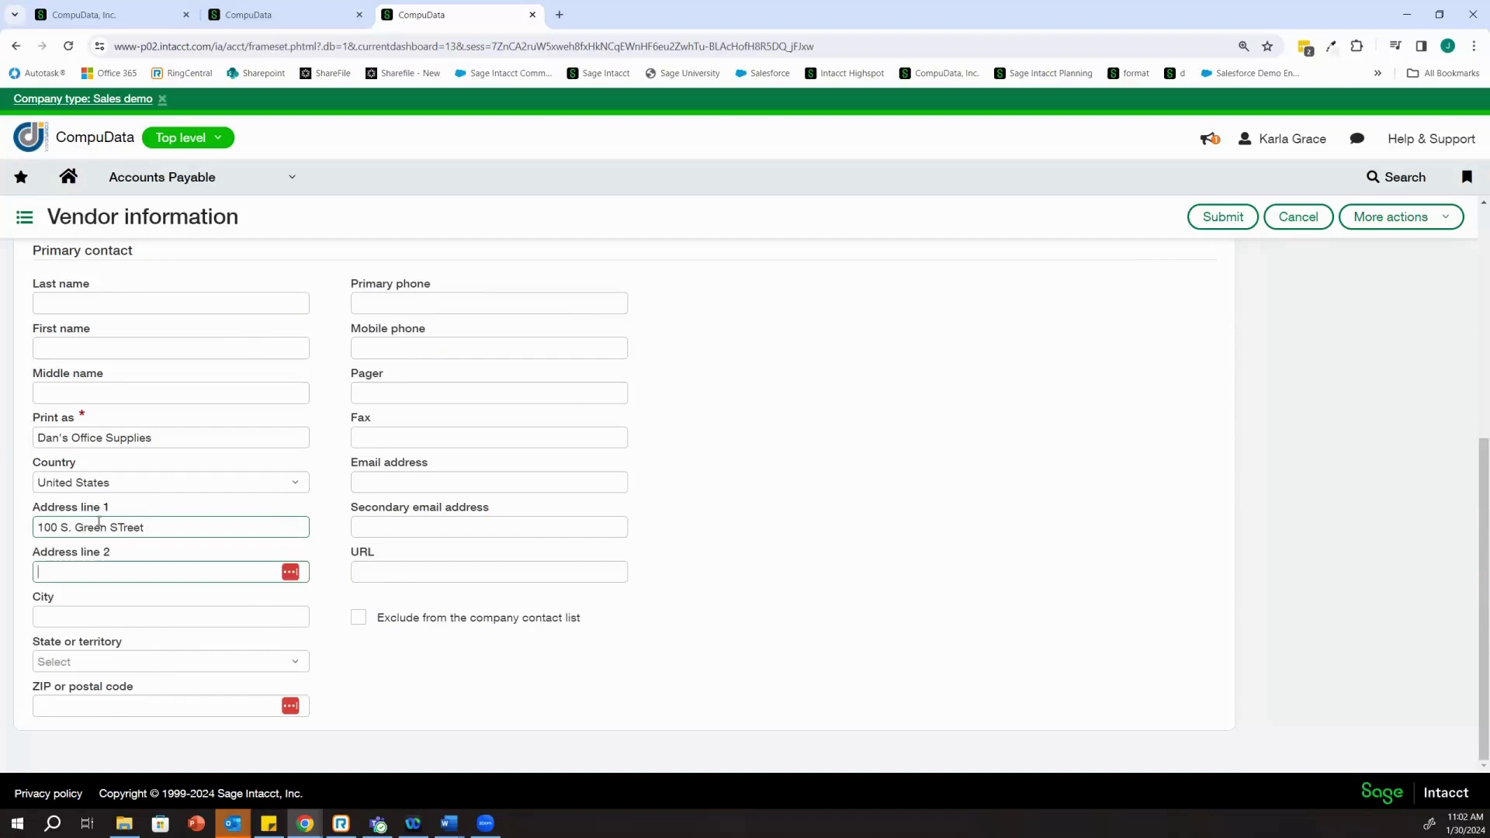
click(126, 526)
key(BackSpace)
text(t)
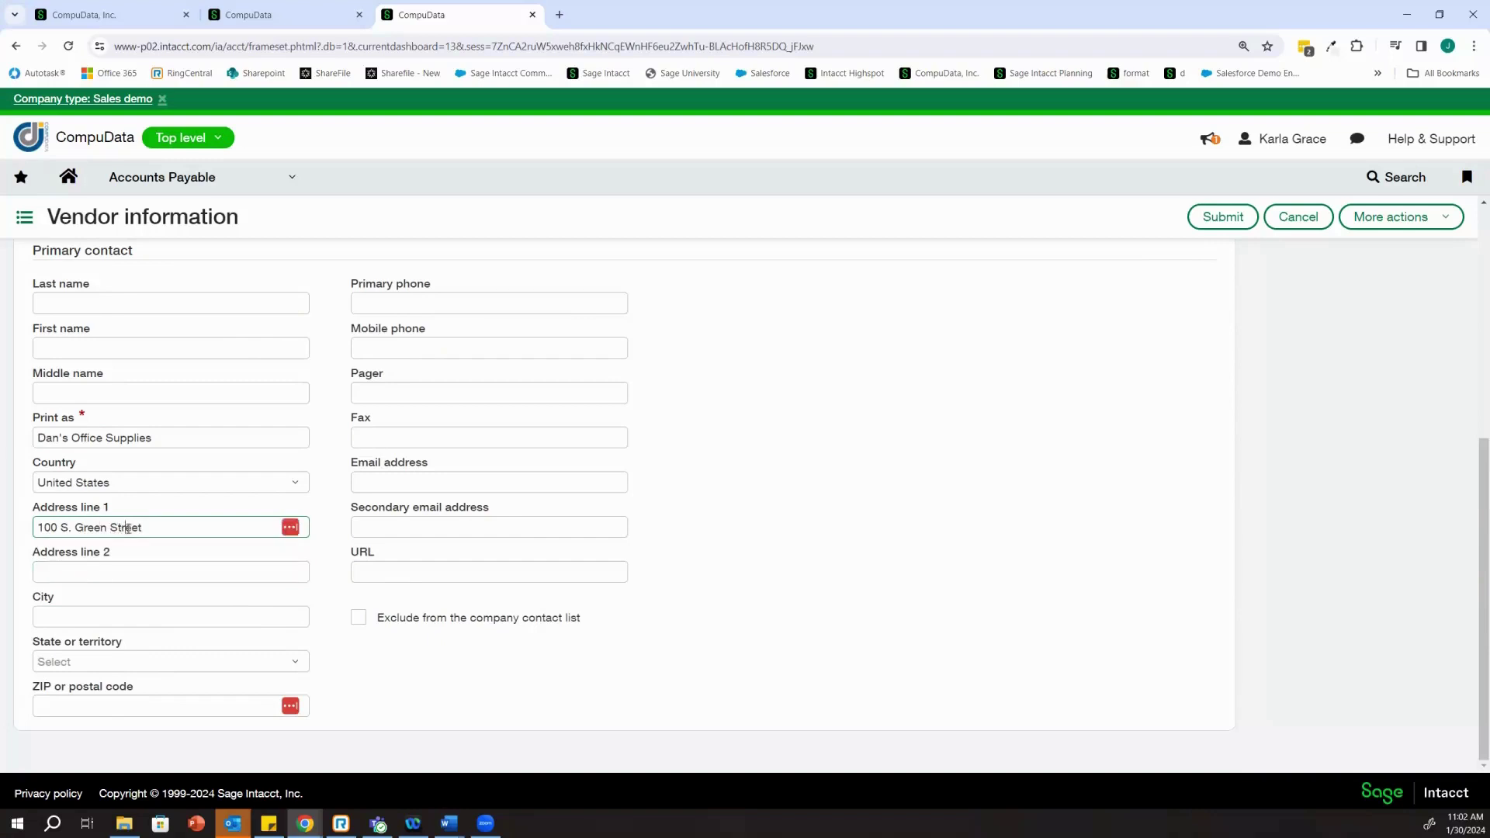
key(Tab)
key(Tab)
text(Chicago)
key(Tab)
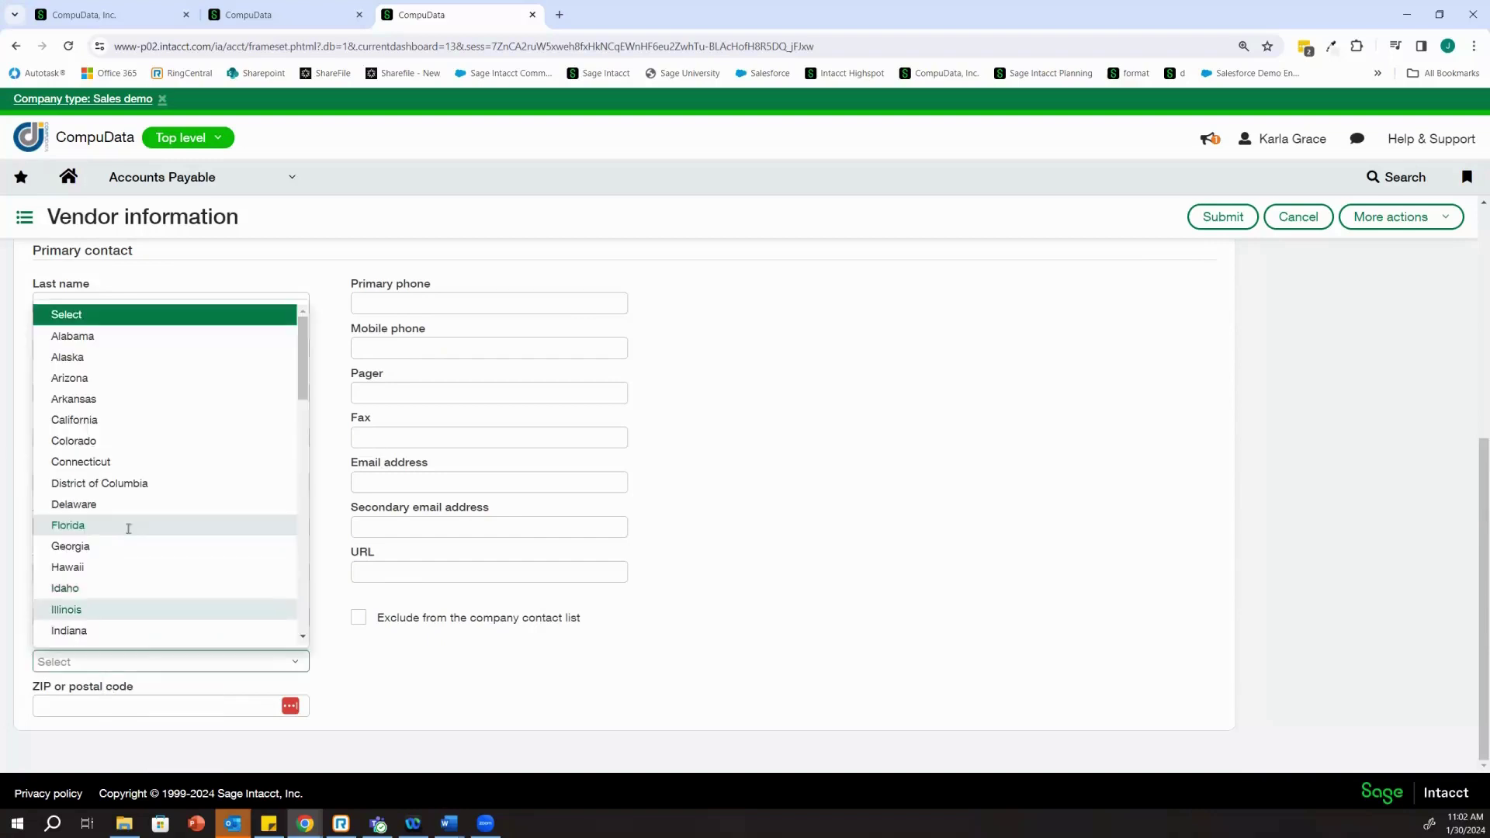
text(Illinois)
key(Tab)
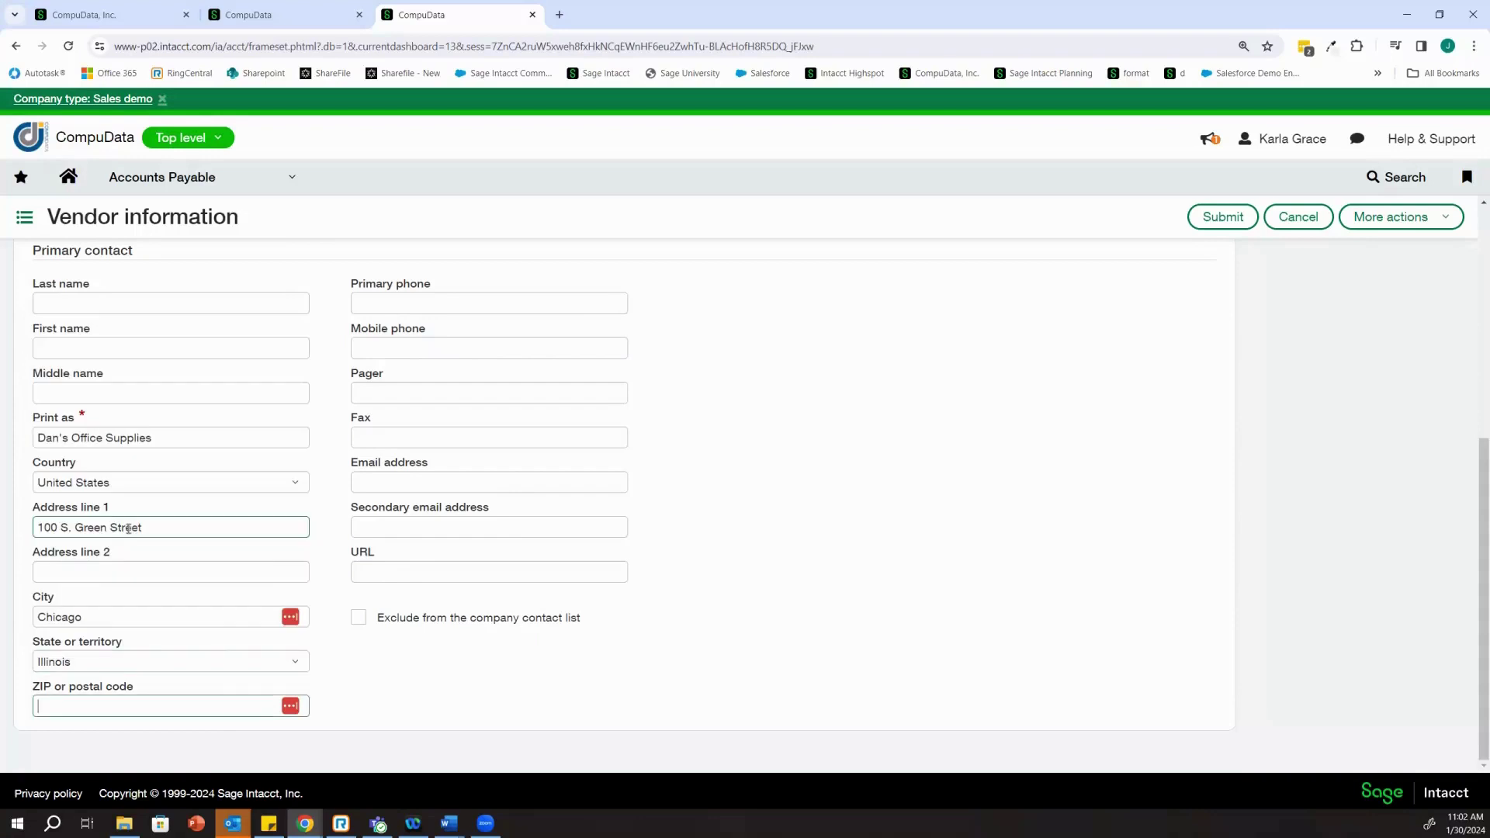
text(60641)
scroll(745, 466, up, 5)
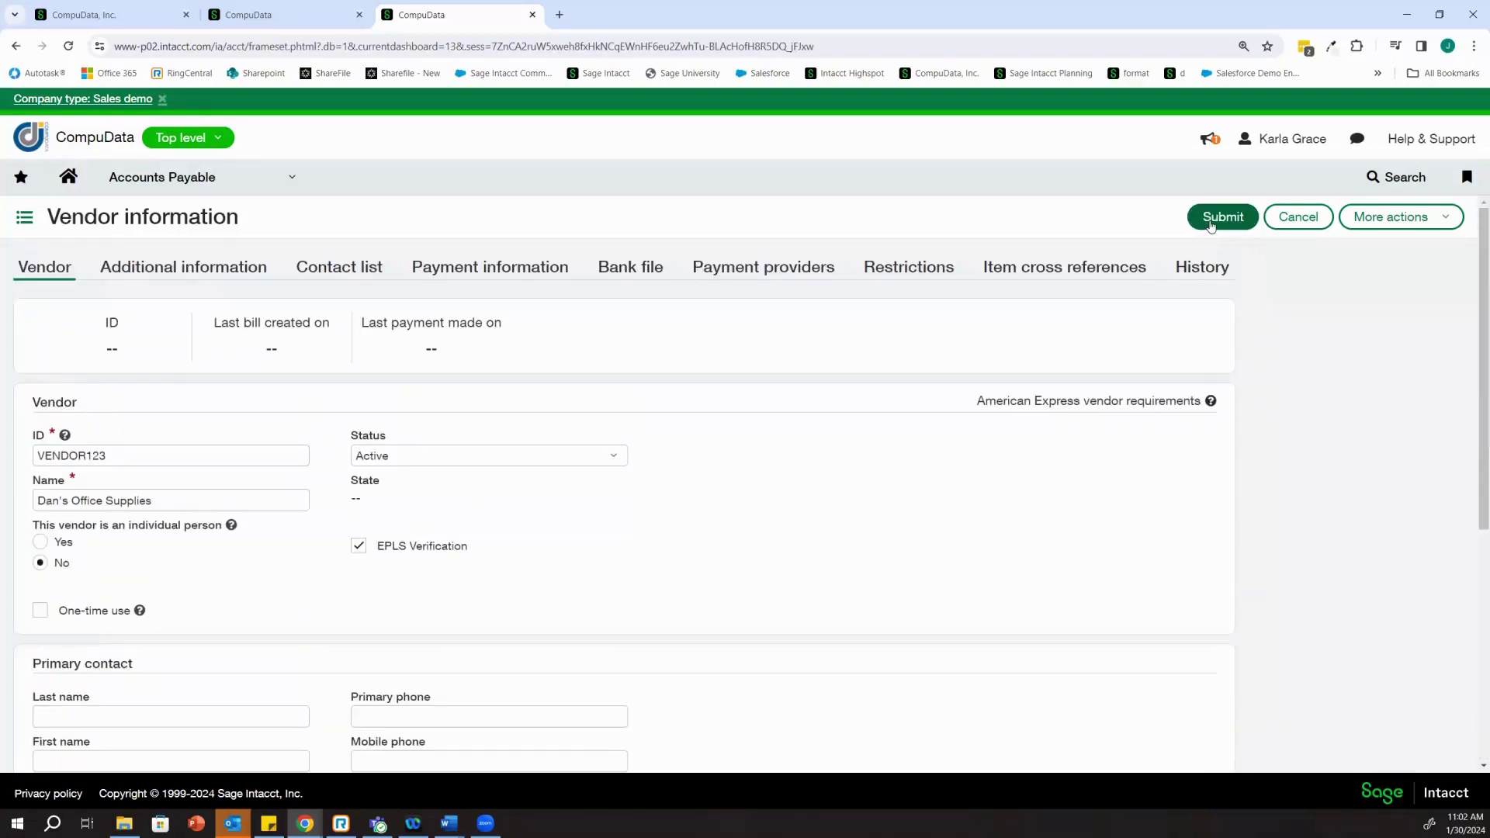
Submit the vendor and open its approval-request email full screen in Outlook.
click(1210, 221)
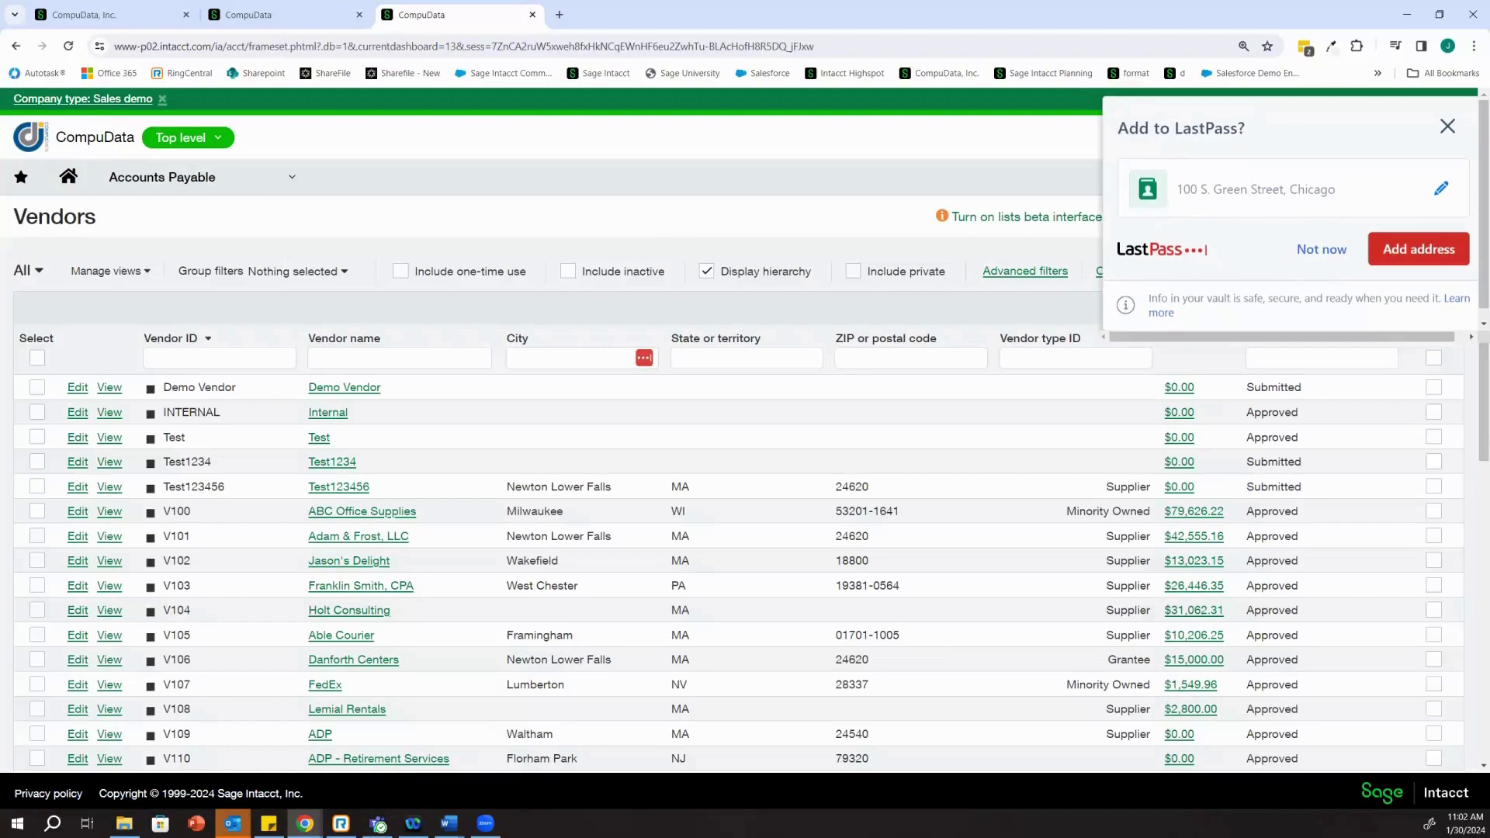
click(305, 823)
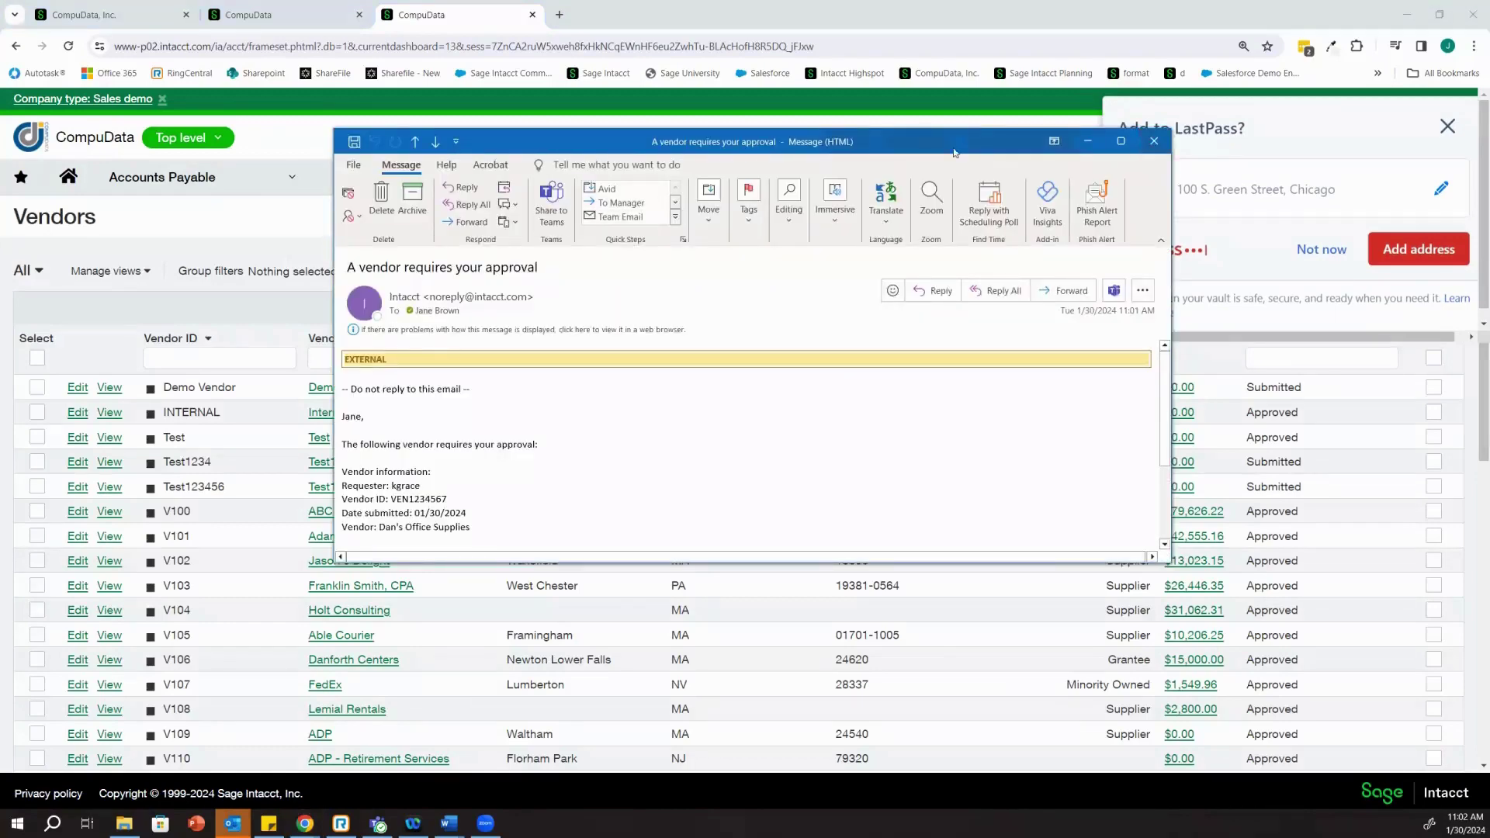
click(1117, 141)
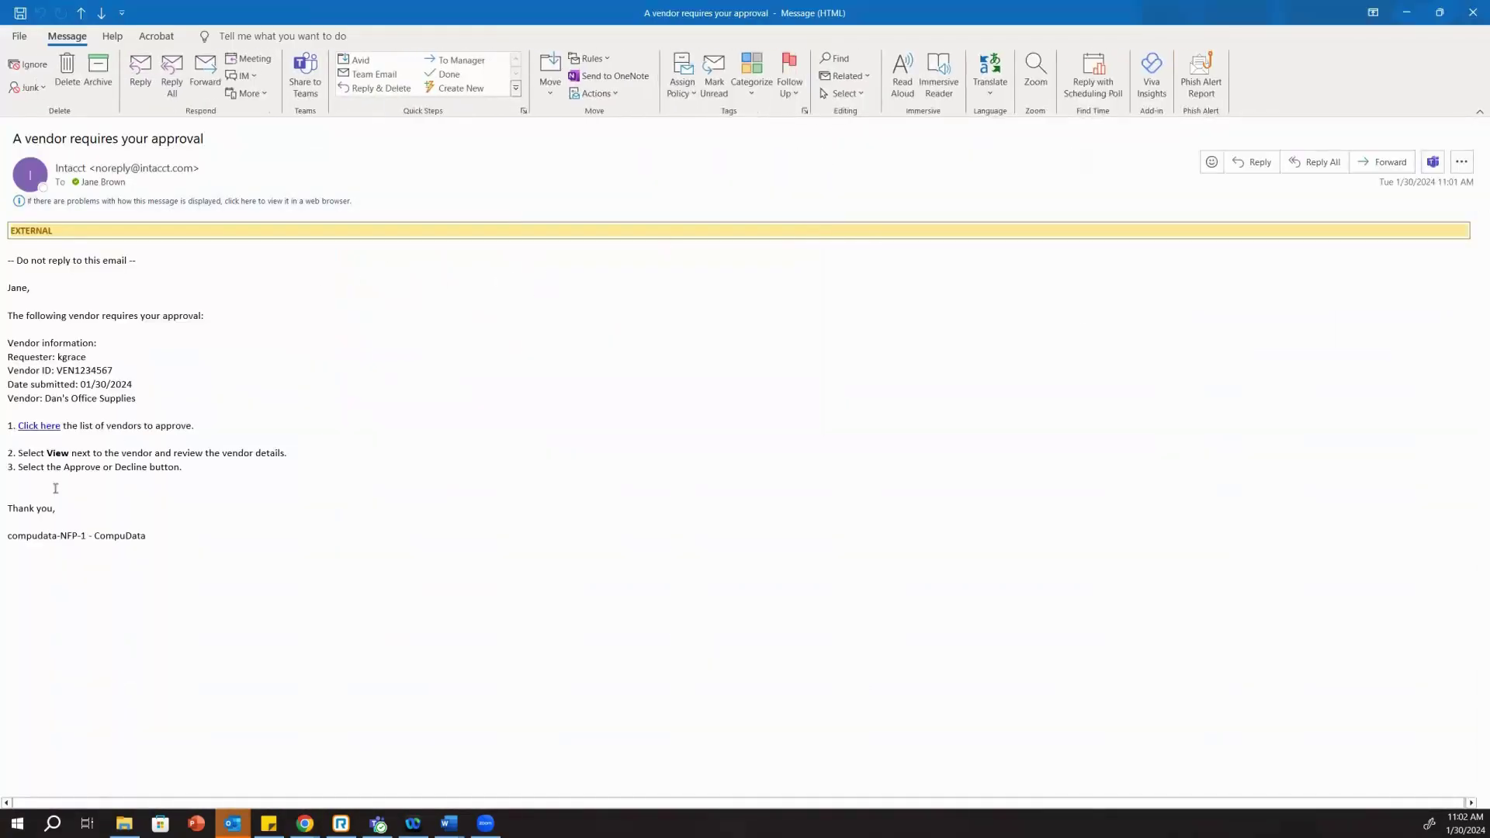
Close the approval email and start a new bill for vendor VENDOR123 Dan's Office Supplies.
click(1473, 12)
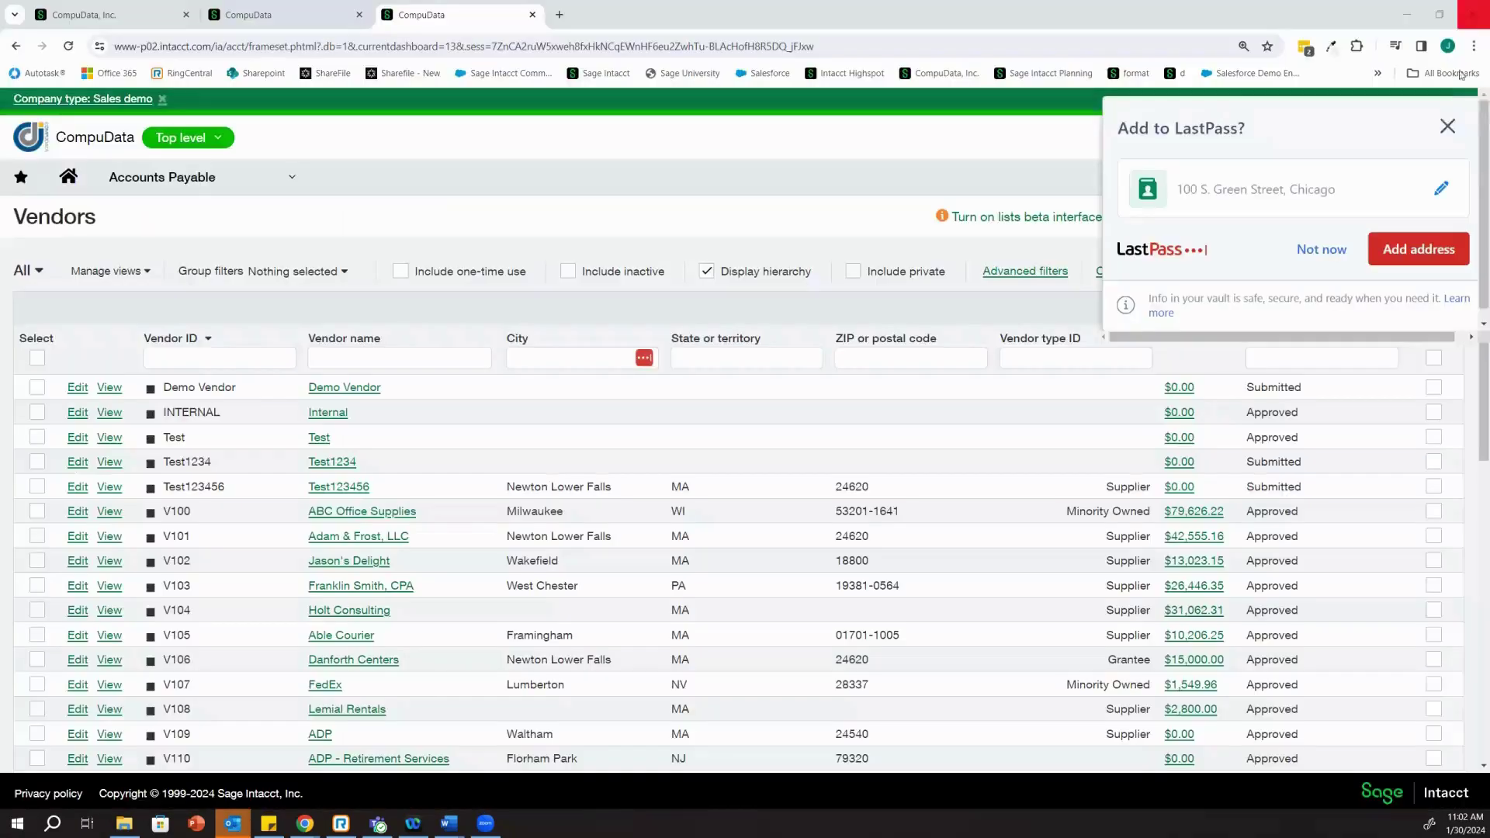
click(1447, 129)
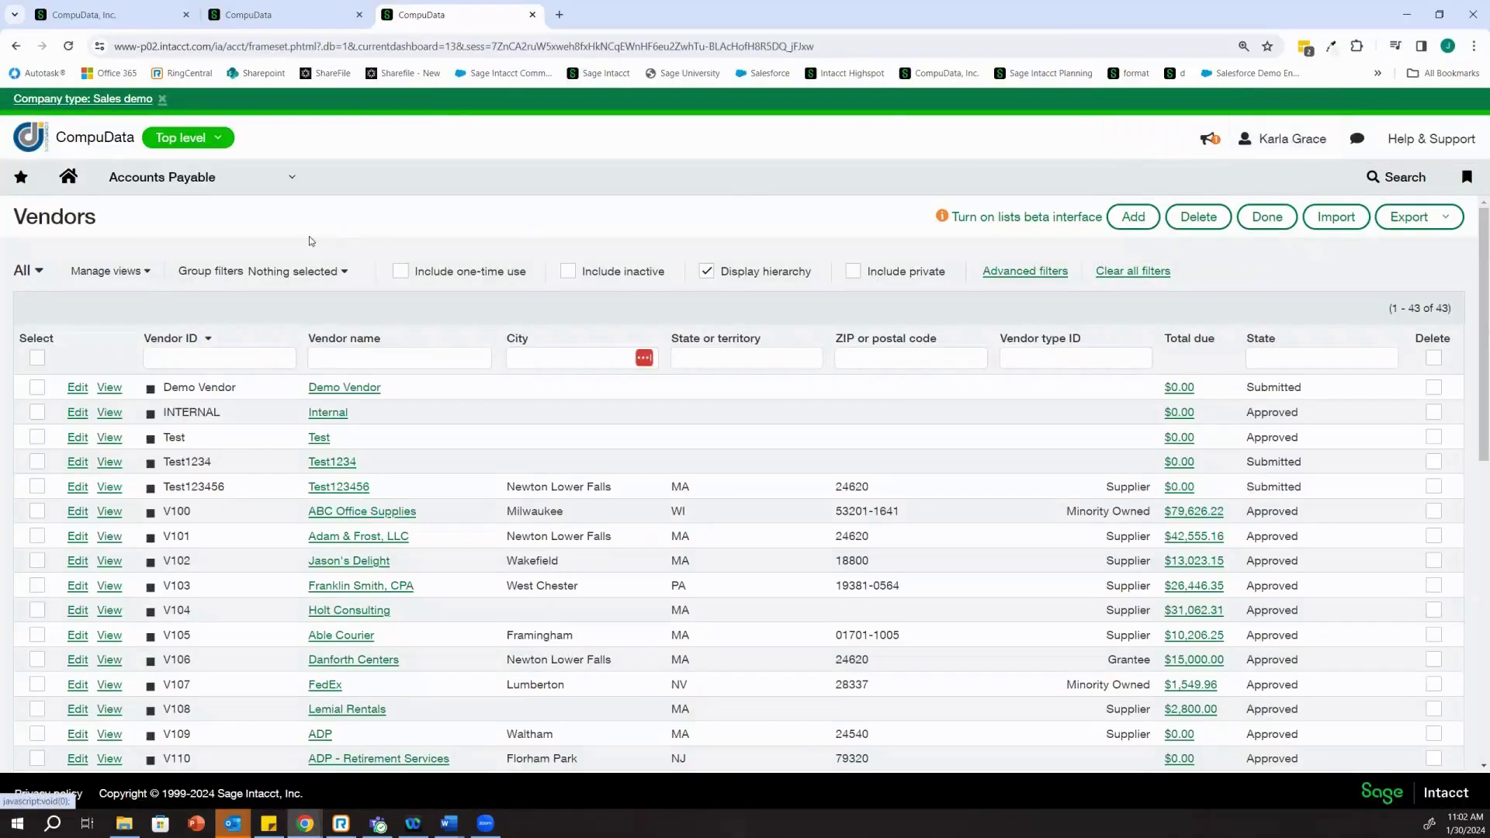
mouse_move(161, 177)
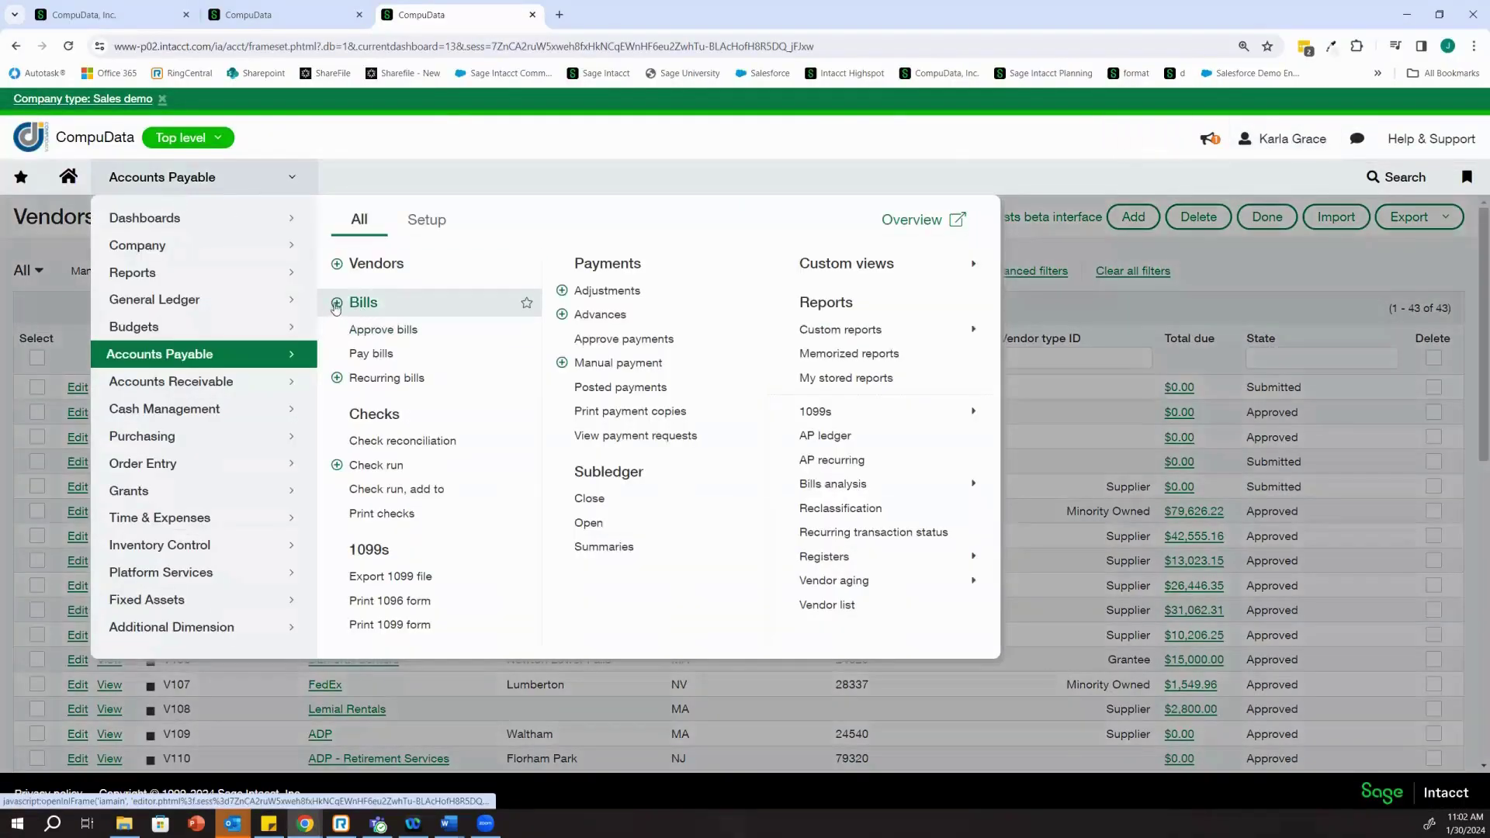
click(337, 303)
click(156, 385)
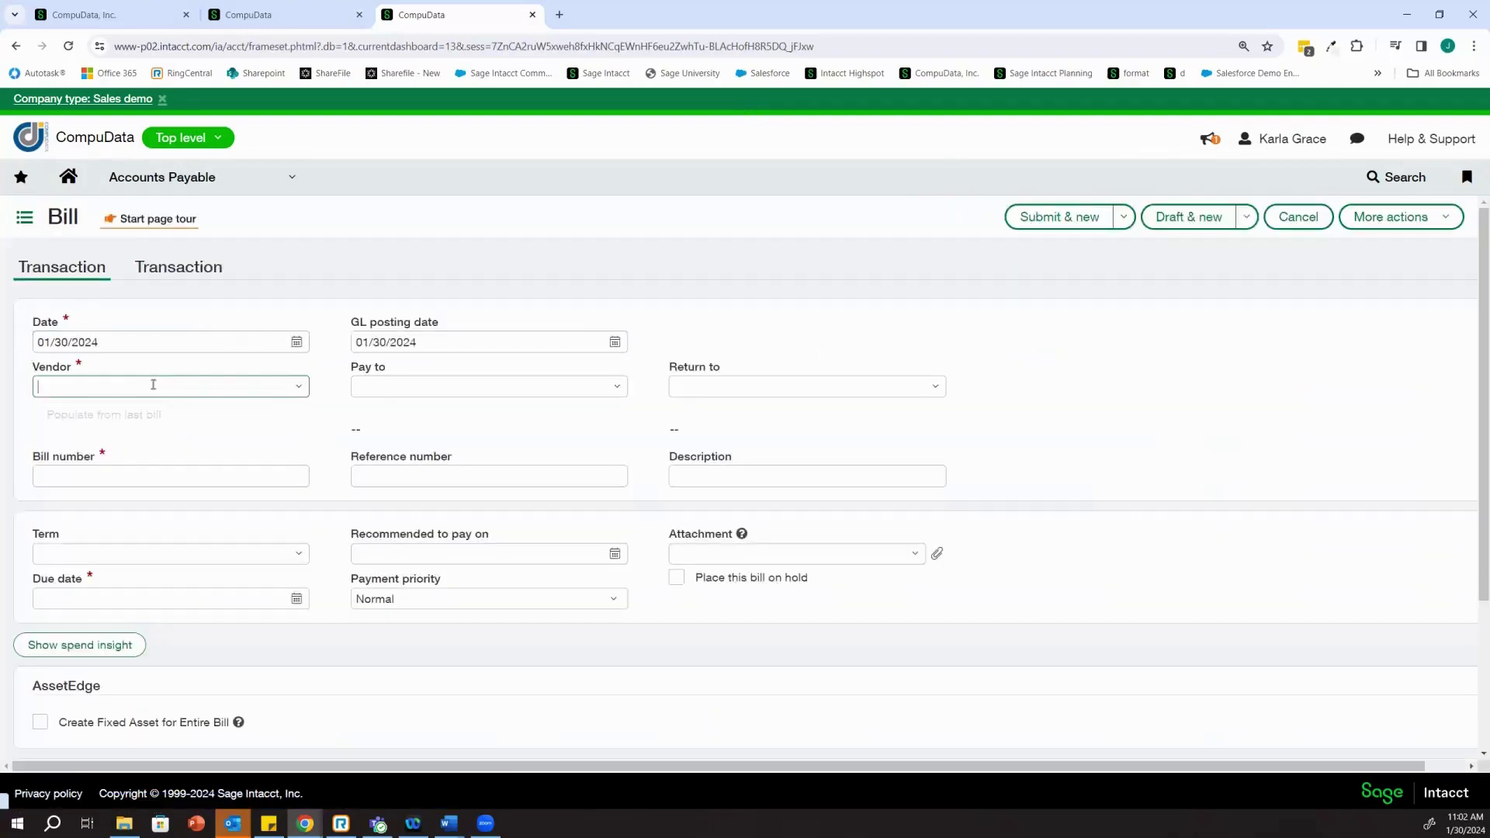
text(dan)
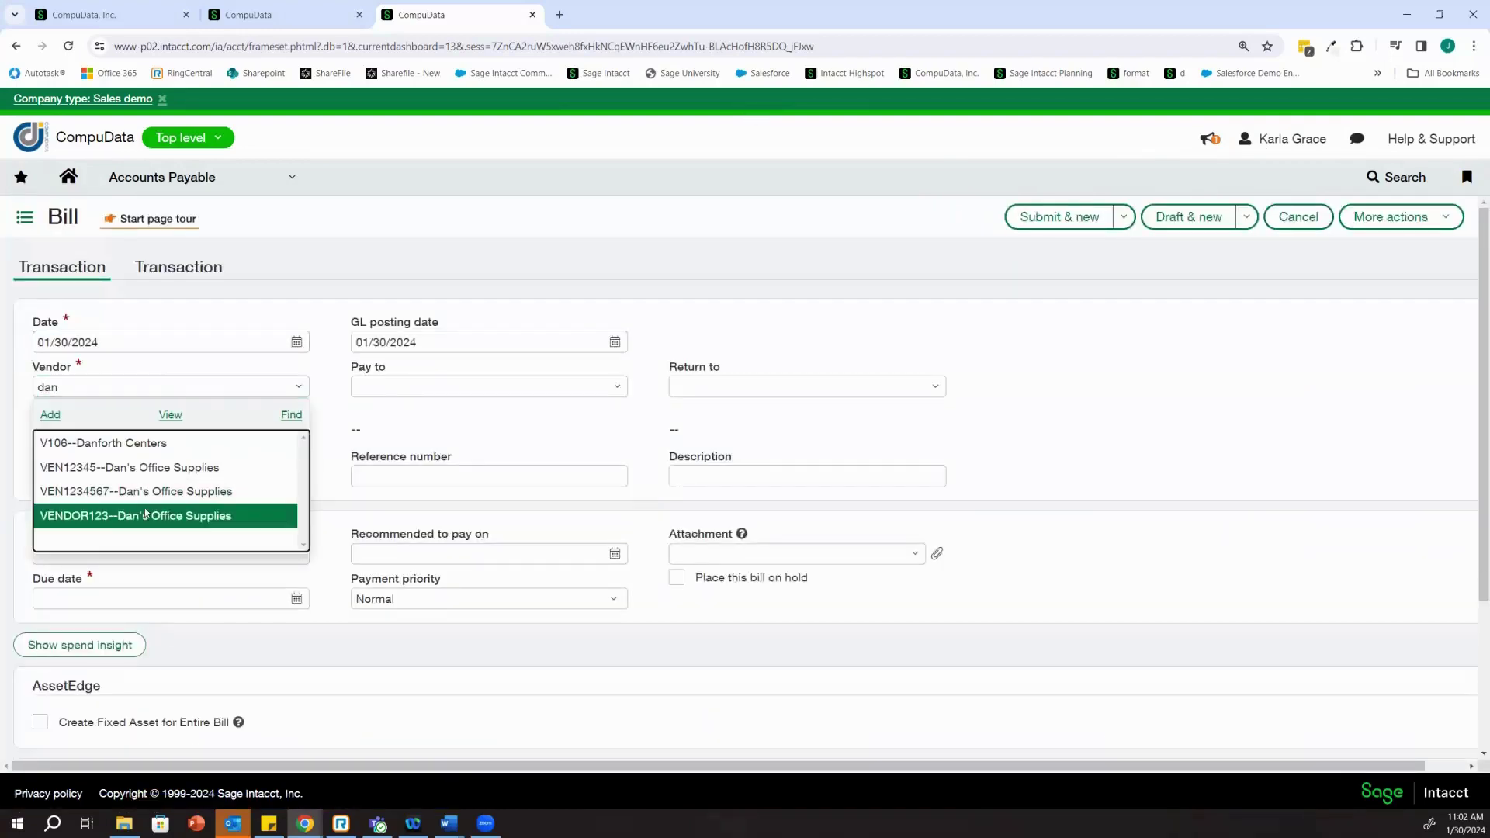
click(135, 515)
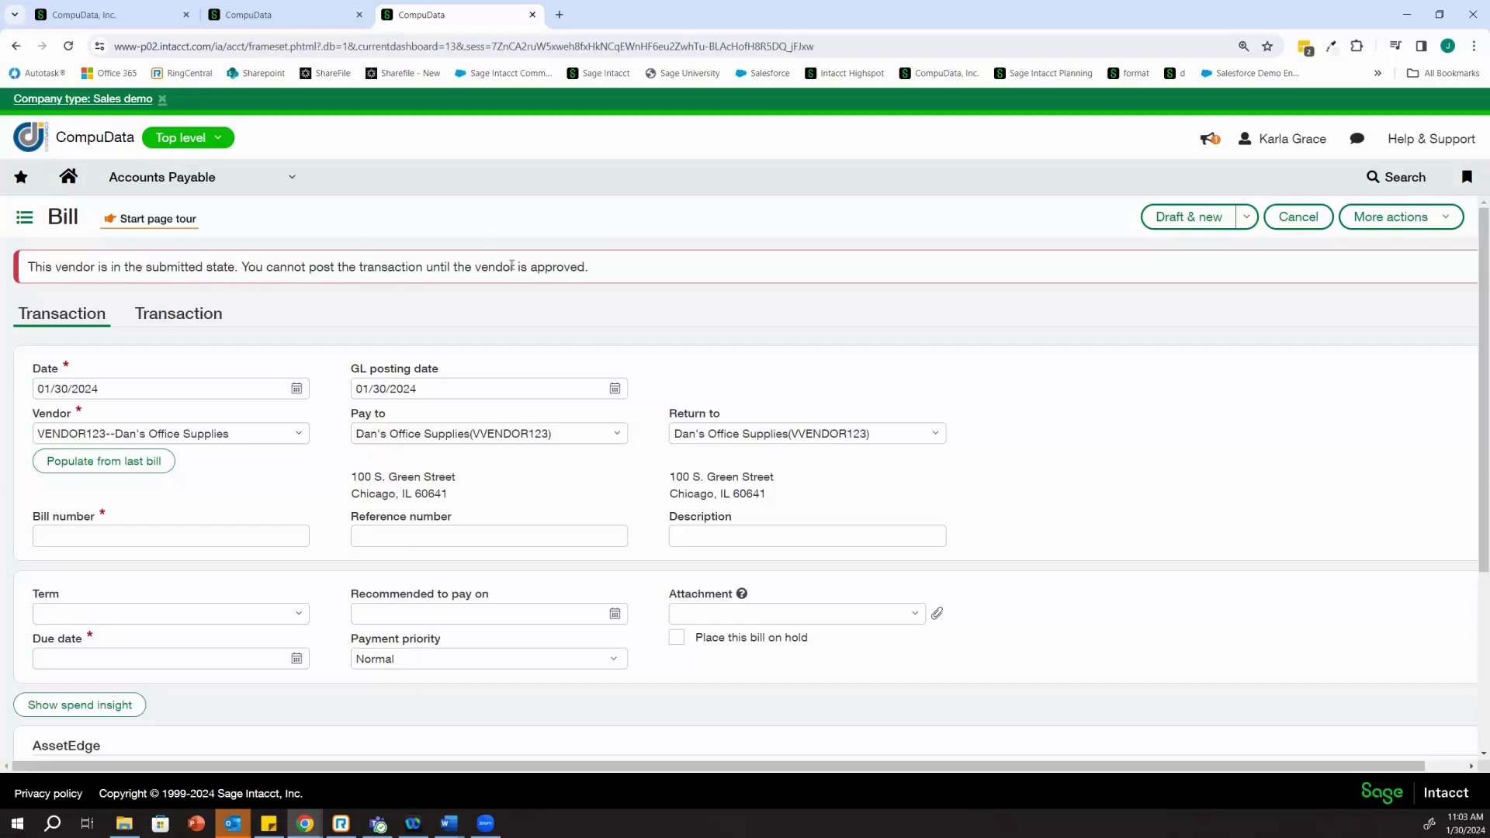
As approver, approve VENDOR123 under Approve vendors, then reload the pending bill tab.
click(281, 15)
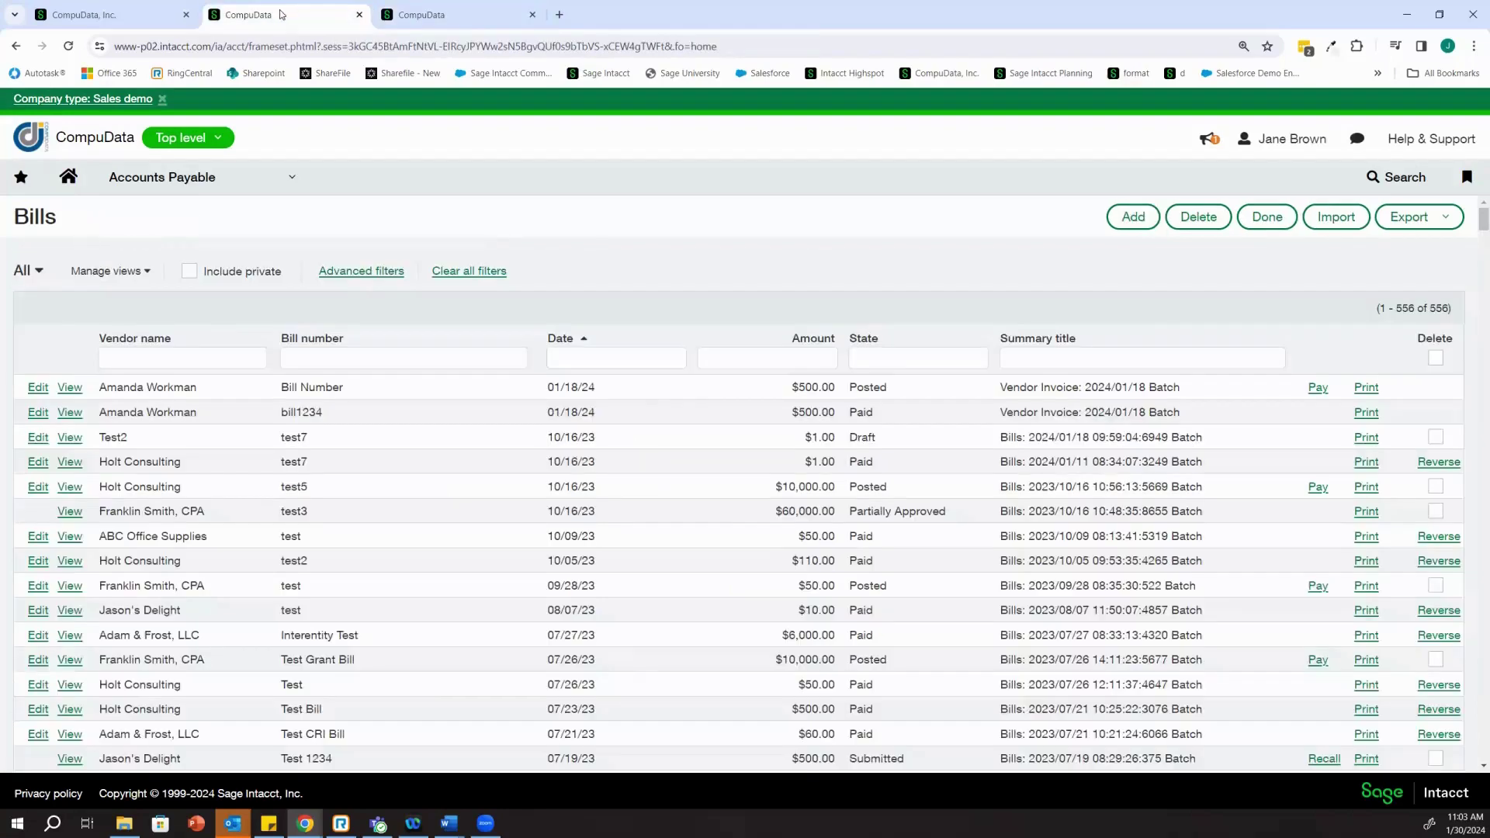
click(163, 177)
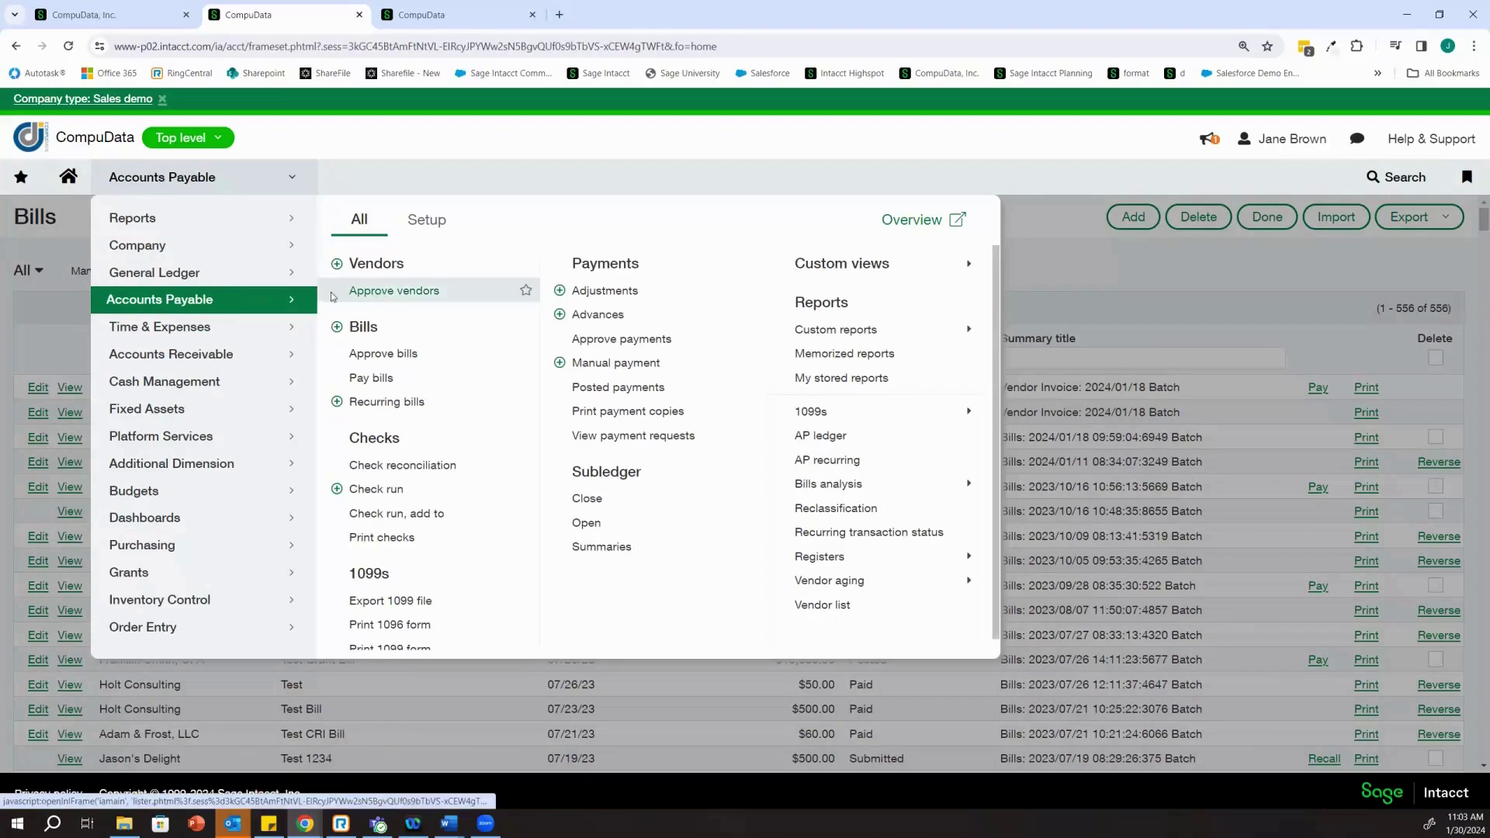
click(394, 290)
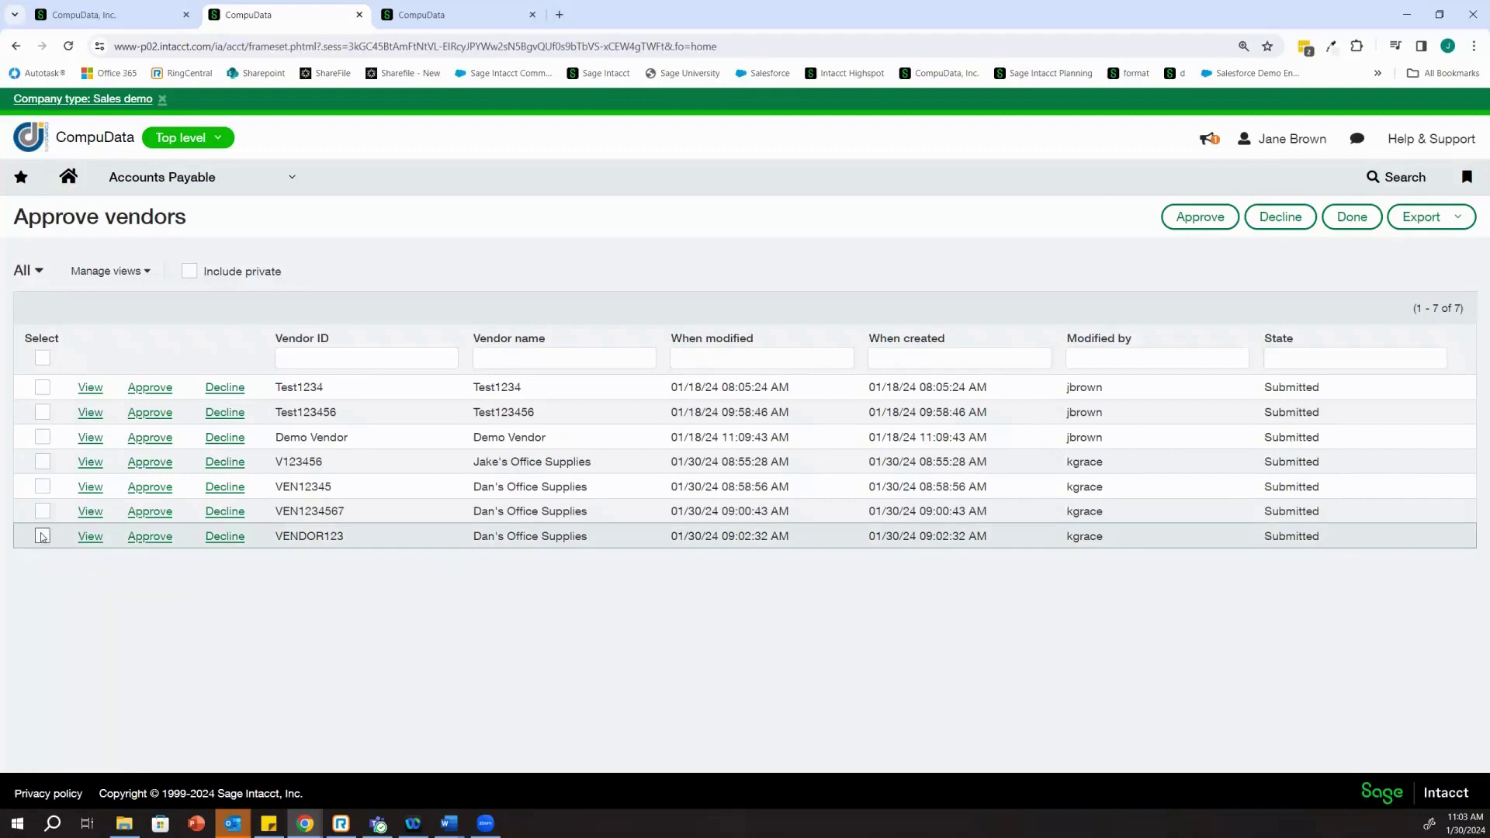
click(42, 536)
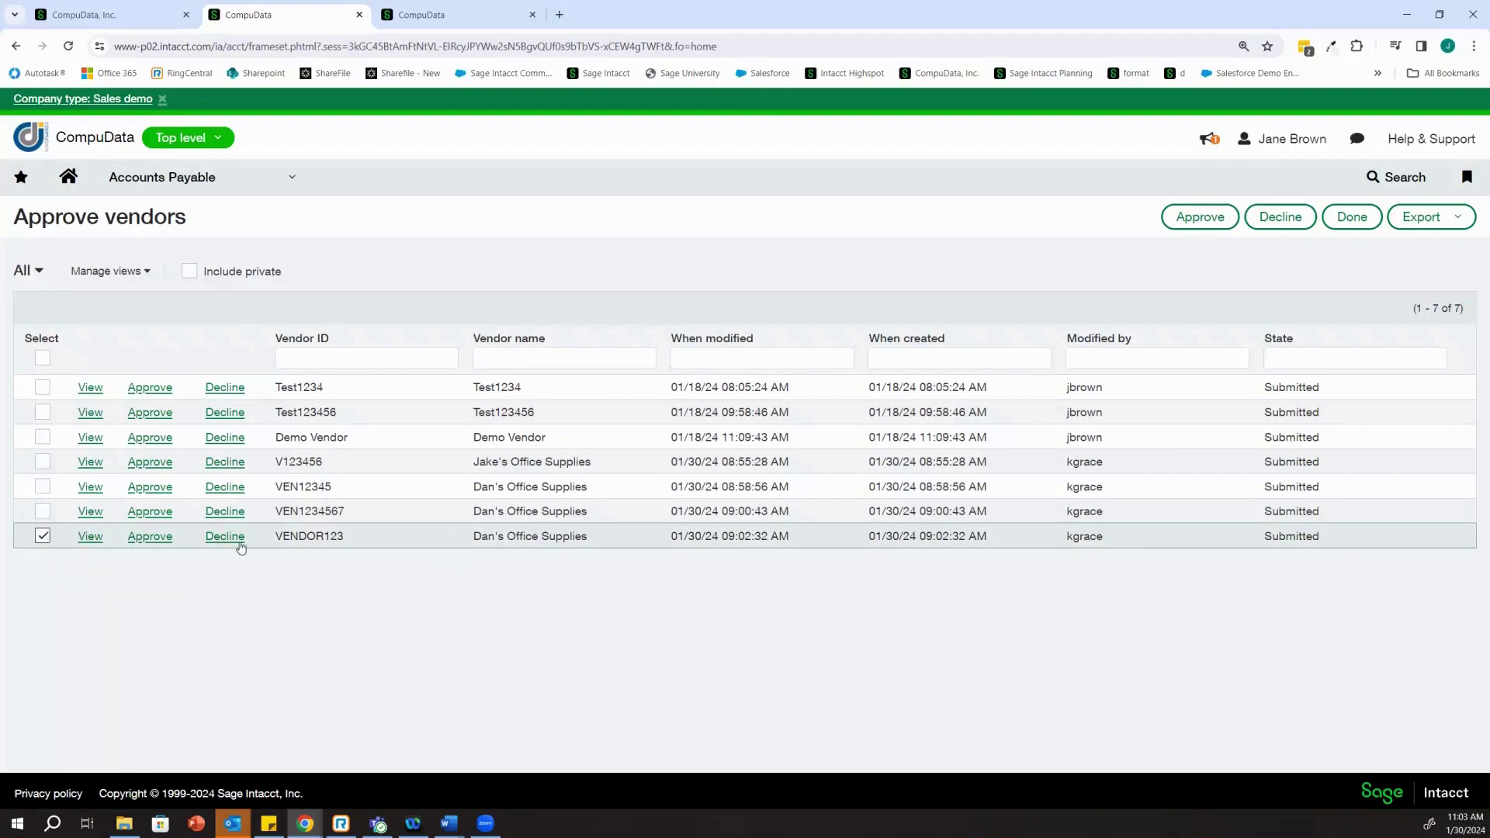
click(149, 537)
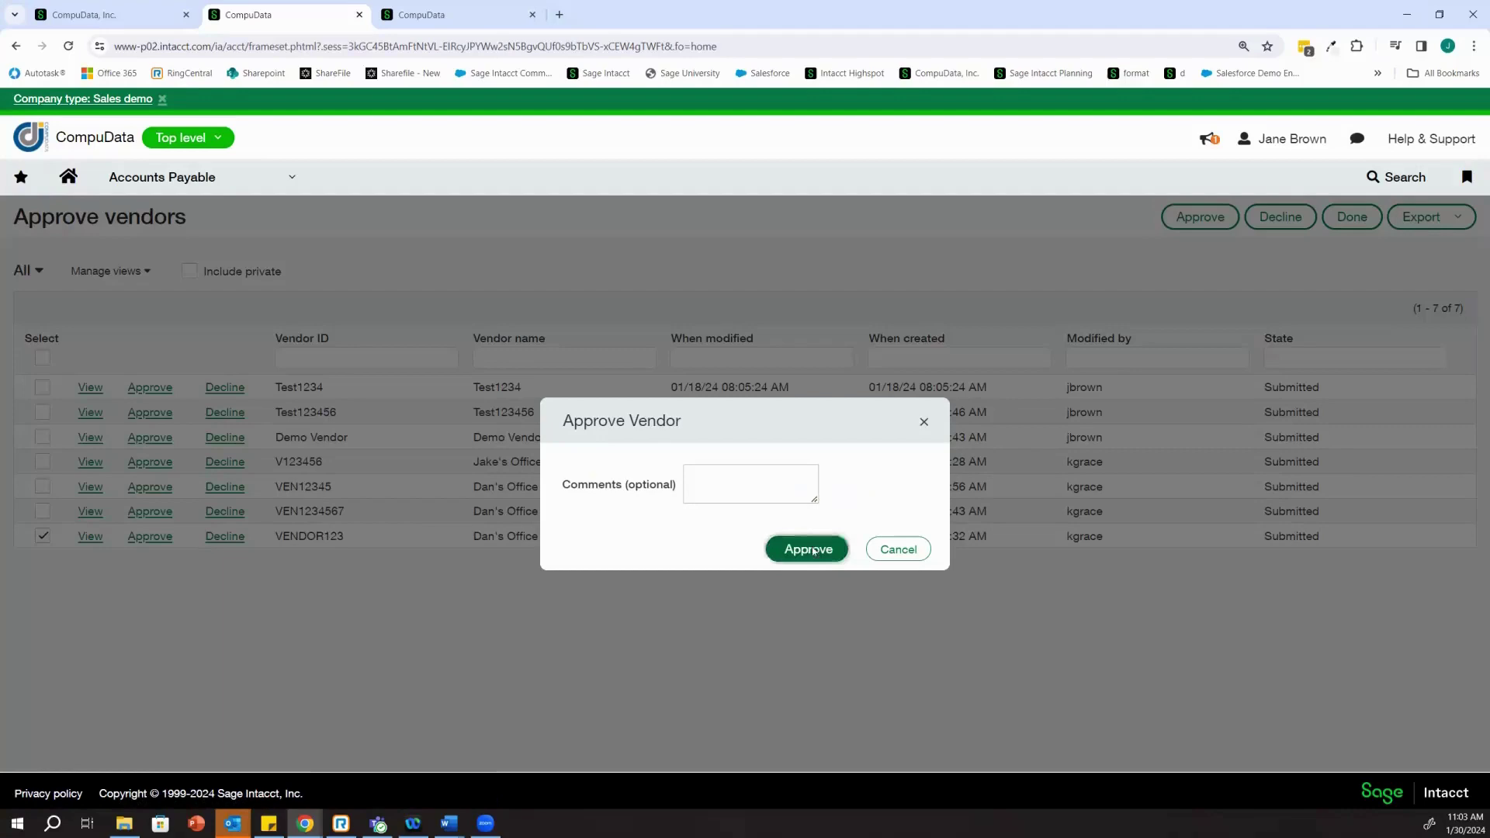
click(808, 549)
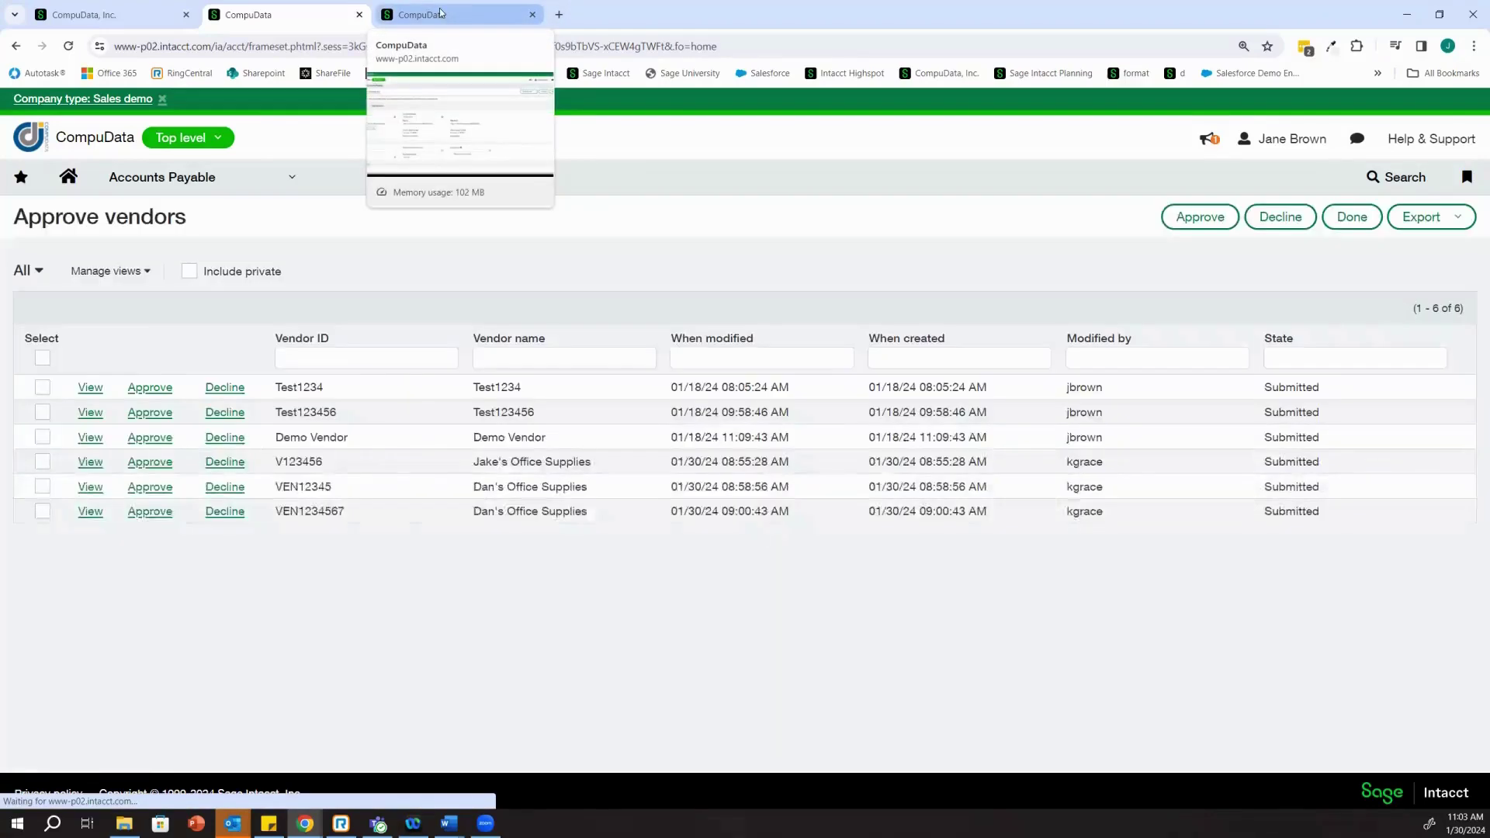
click(445, 15)
click(67, 45)
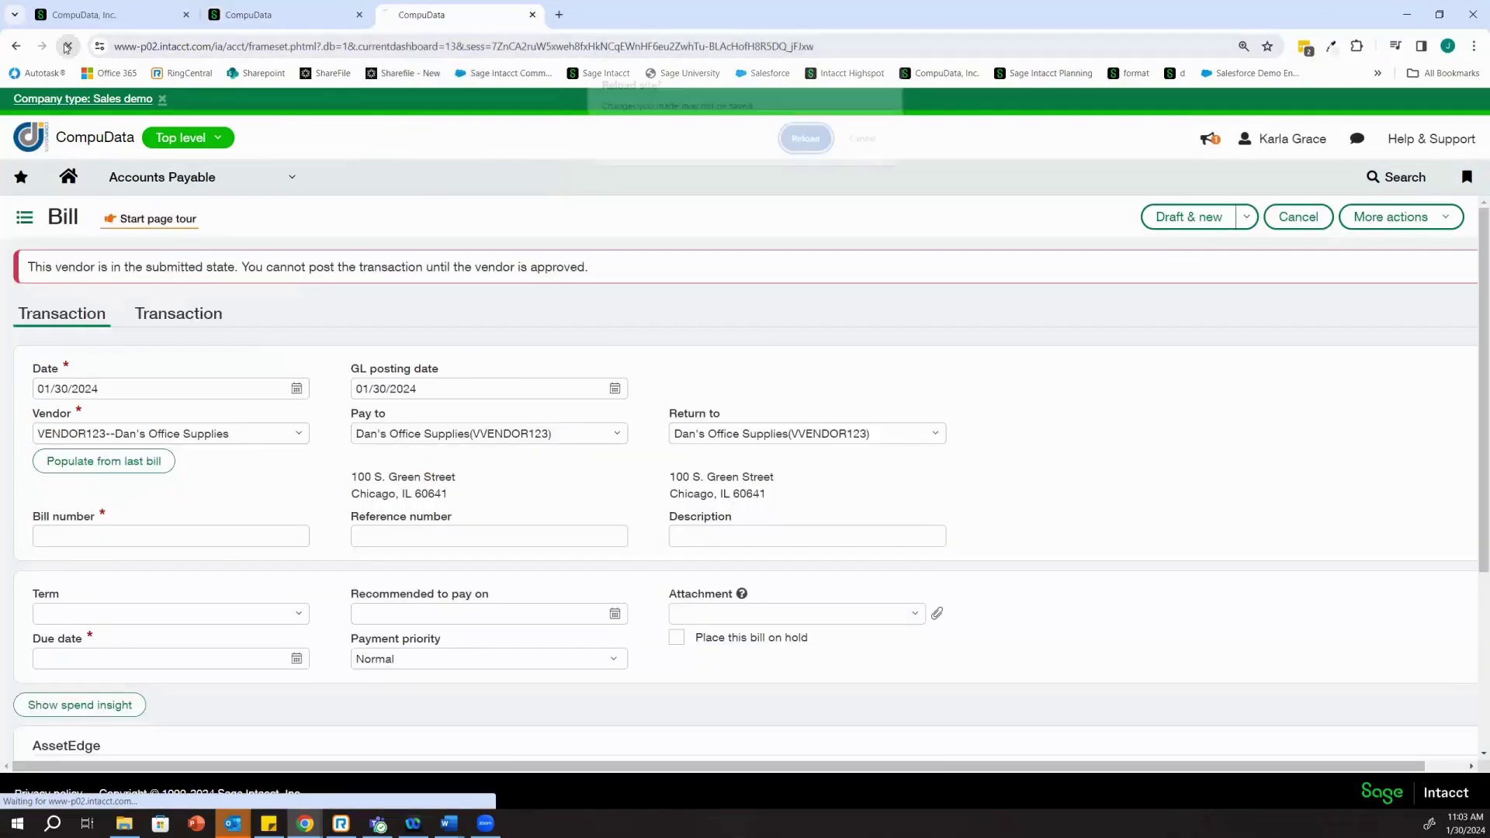
Reselect VENDOR123 Dan's Office Supplies on the reloaded bill and reveal the Submit option.
click(805, 138)
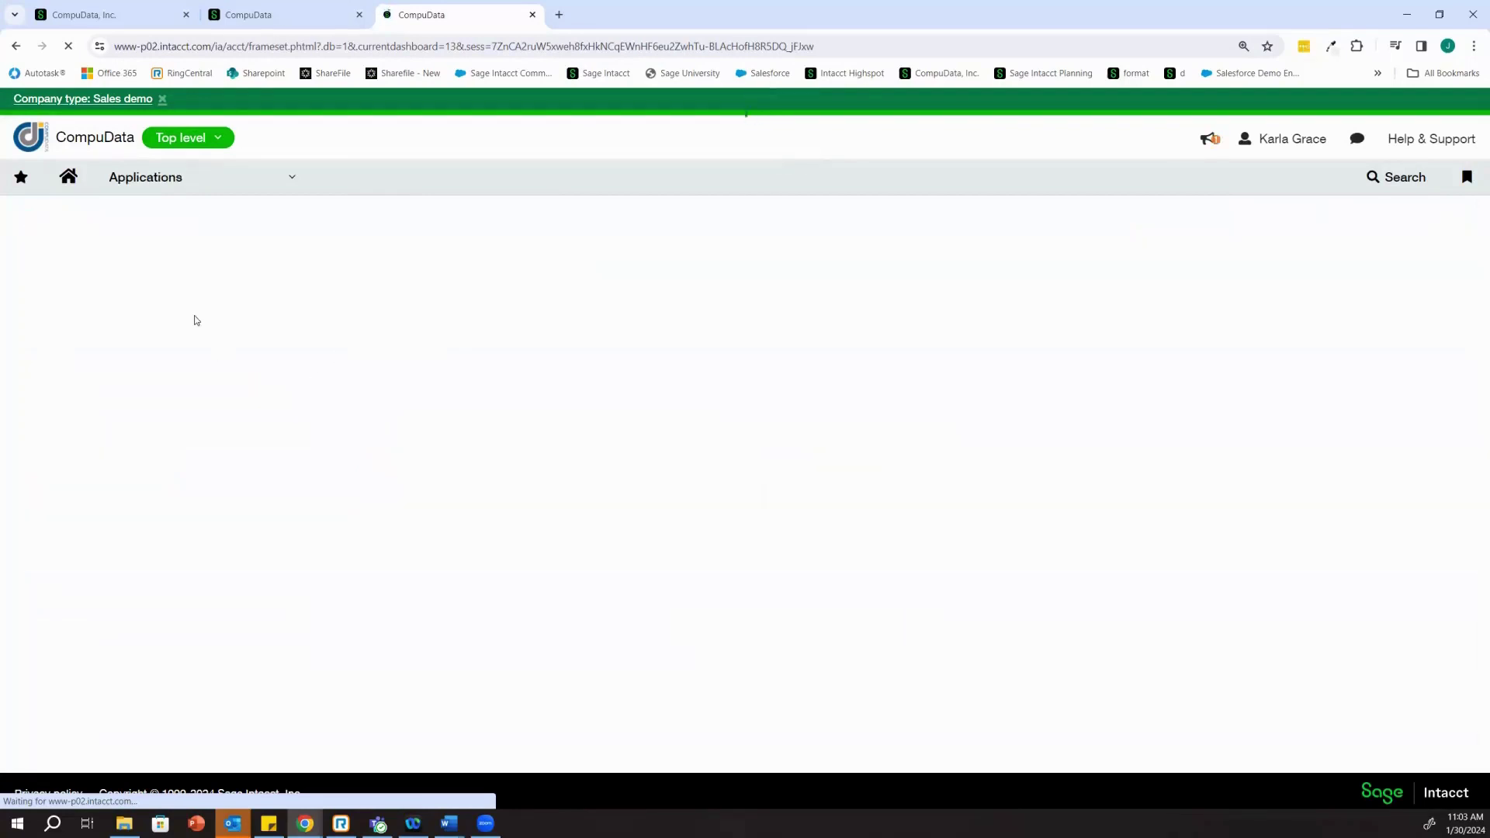
click(161, 388)
text(da)
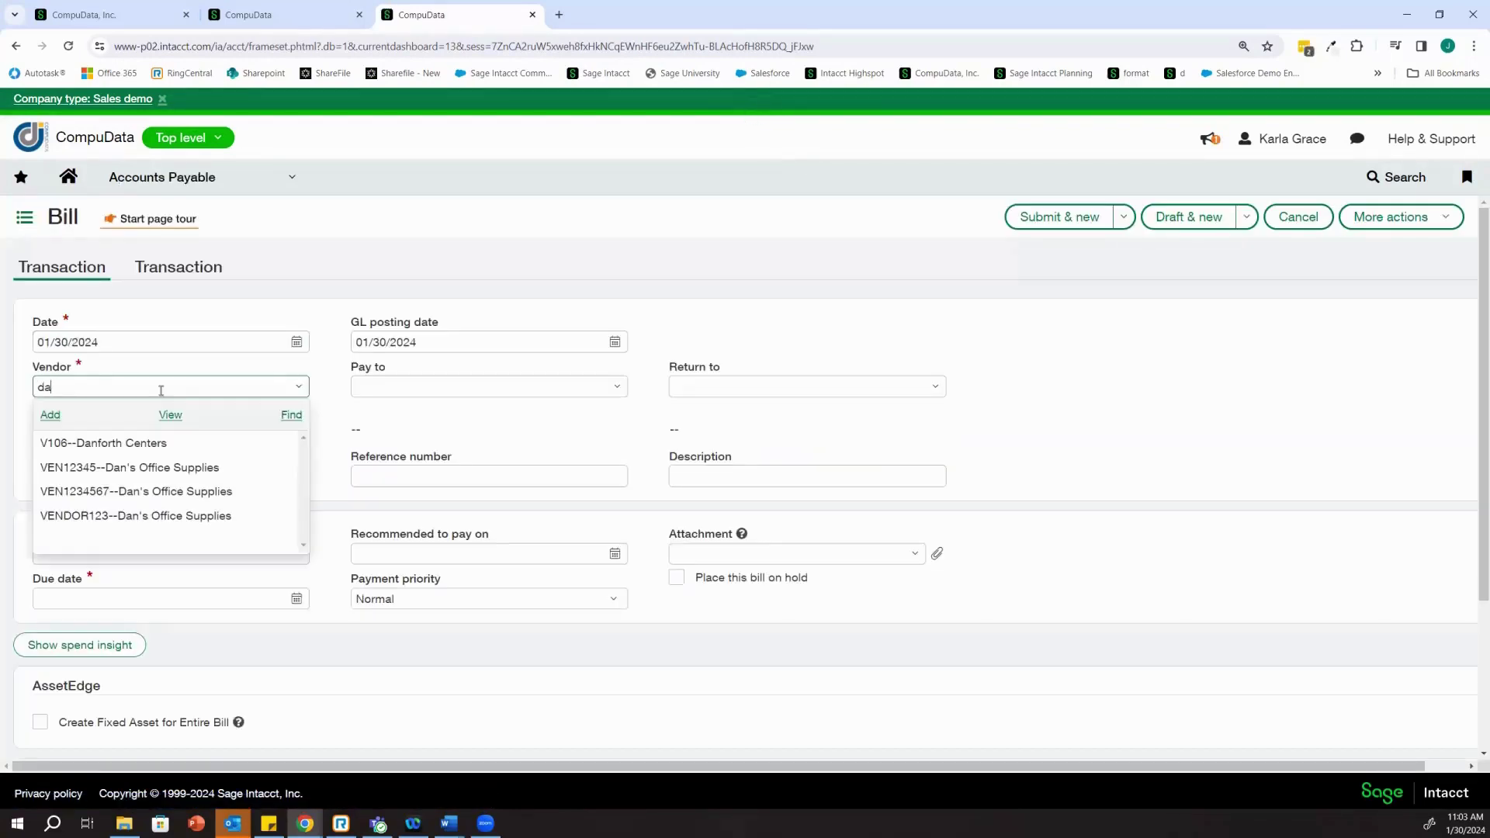
text(n)
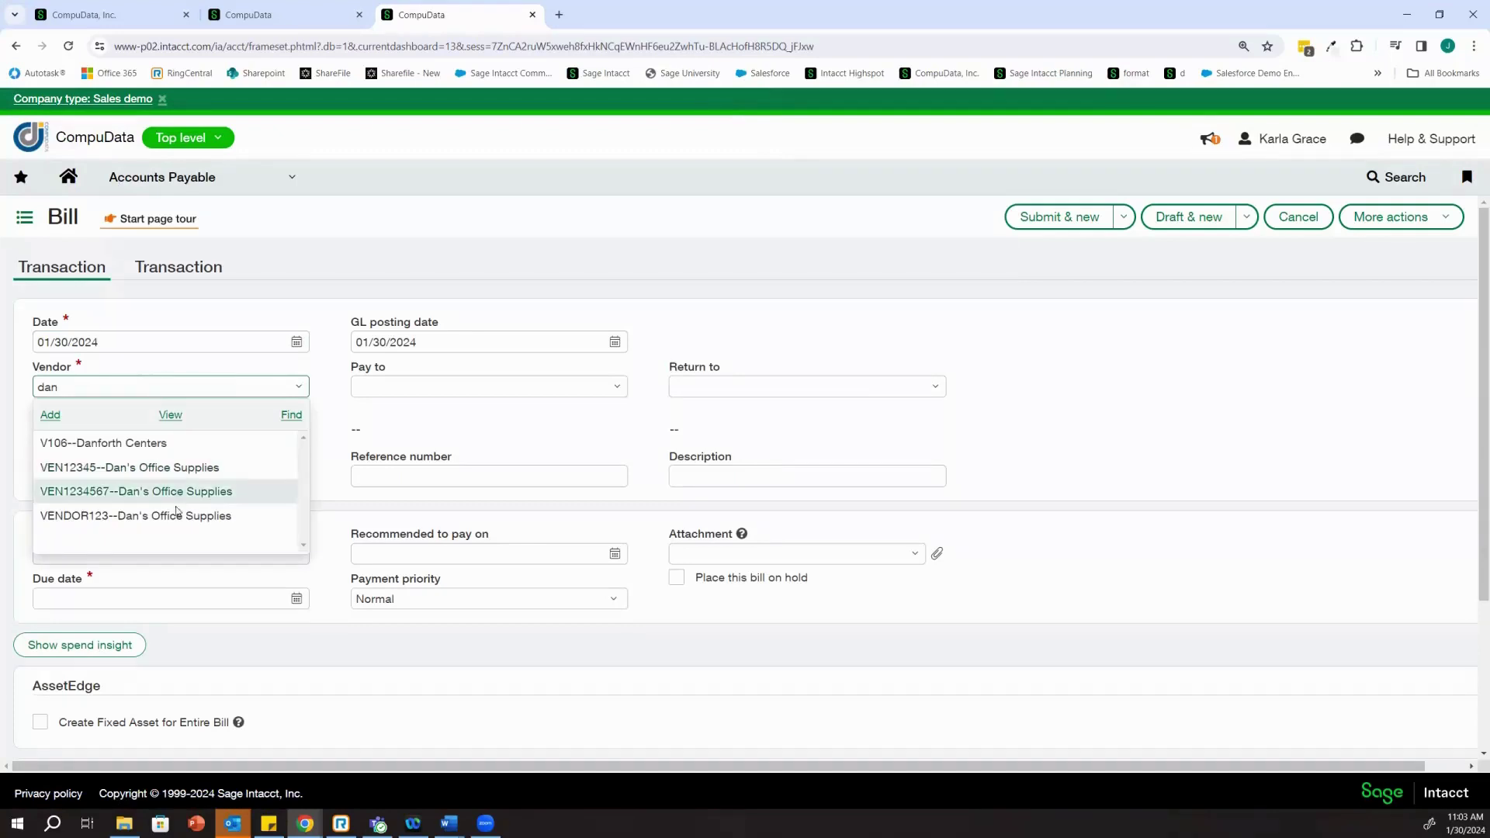
click(135, 516)
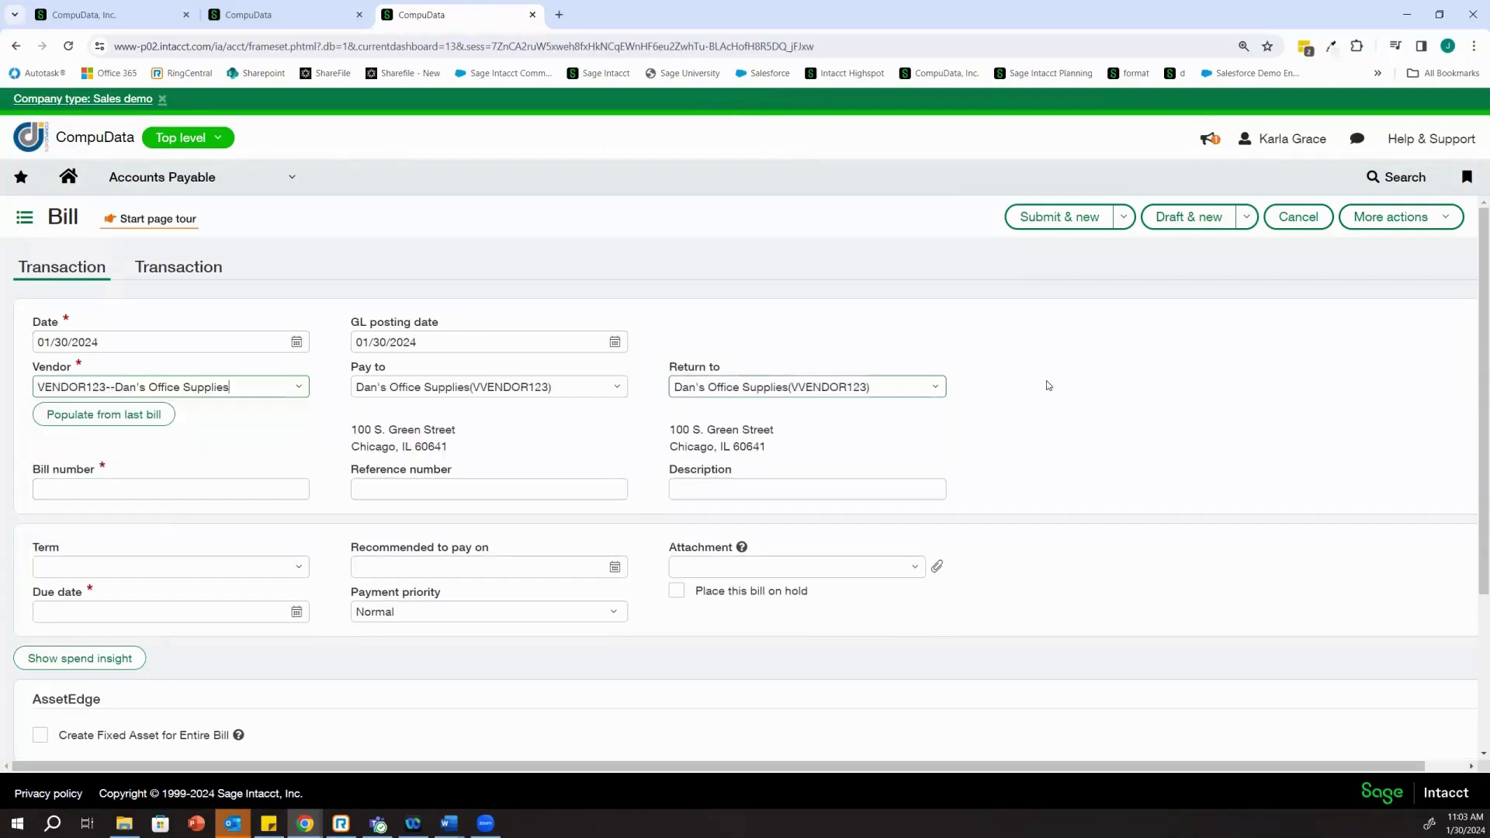
click(1124, 218)
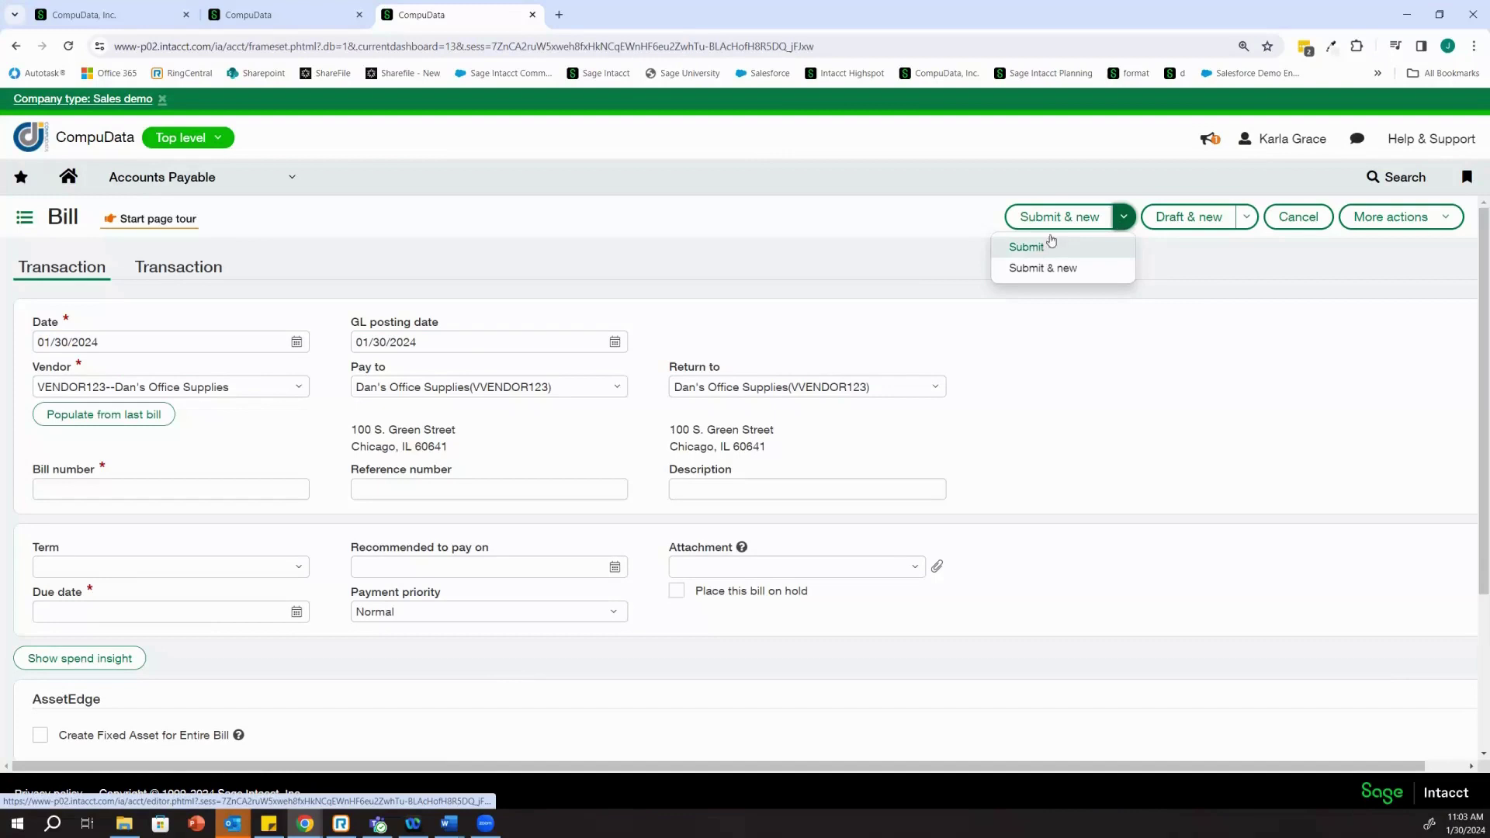